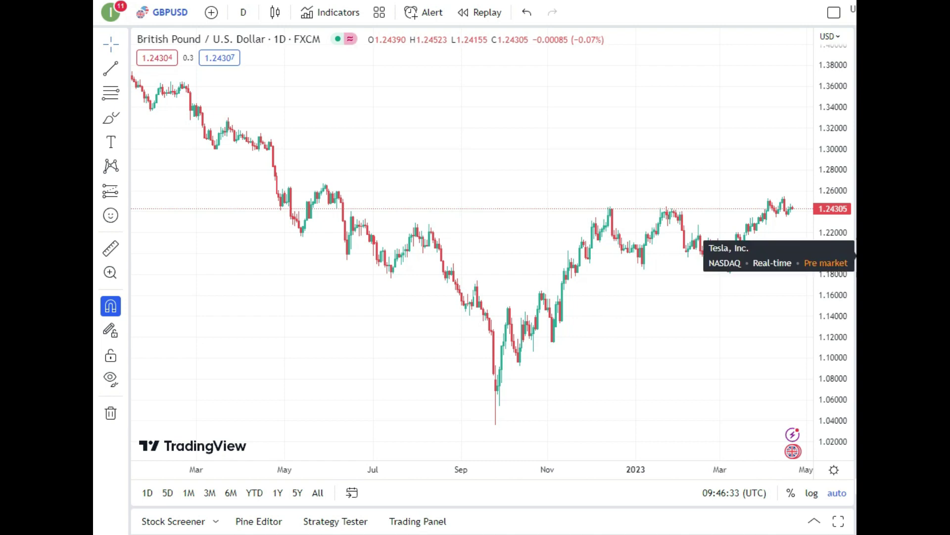
Add the 24-hour Volume, Accumulation/Distribution and Advance Decline Line technical indicators to the GBPUSD daily chart
click(341, 17)
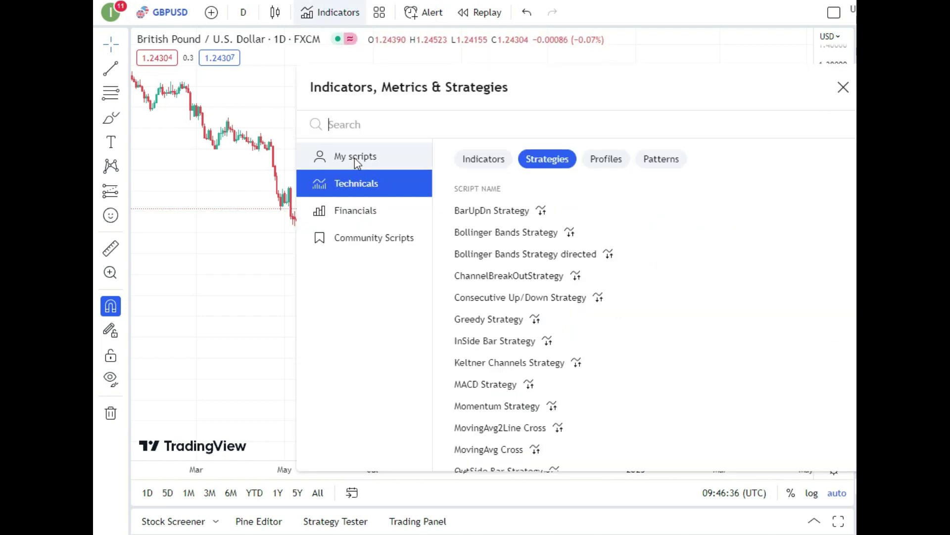
click(480, 160)
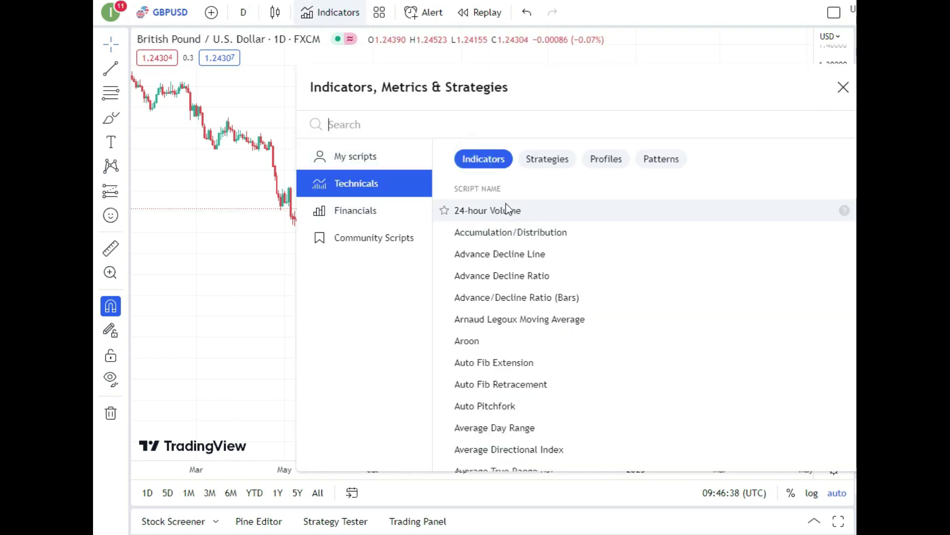
click(755, 211)
click(518, 232)
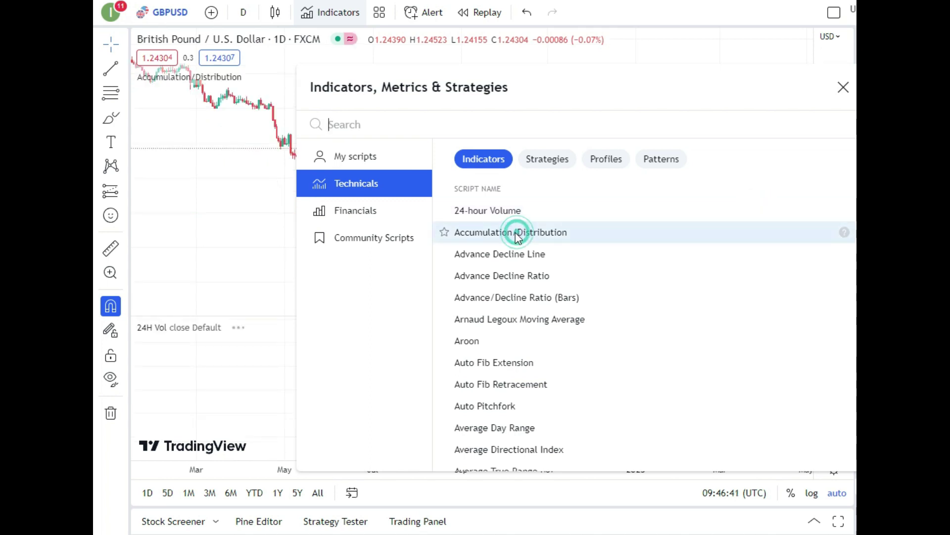
click(508, 258)
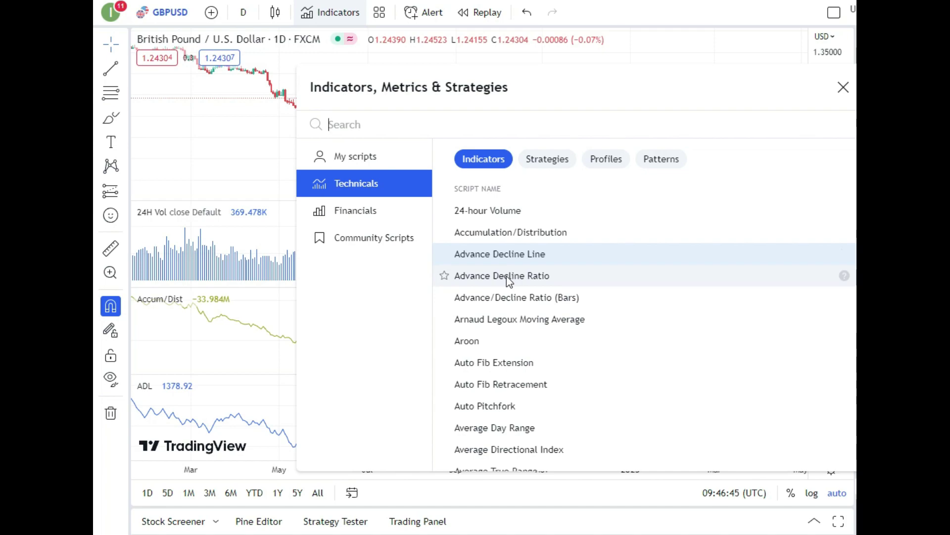
Try to add Advance Decline Ratio as a fourth indicator, then return to the chart
click(507, 275)
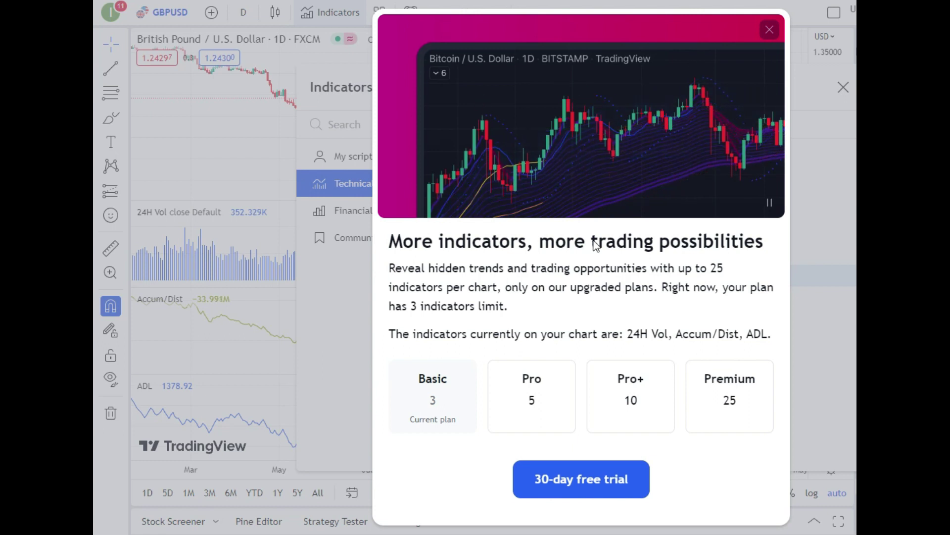
click(768, 30)
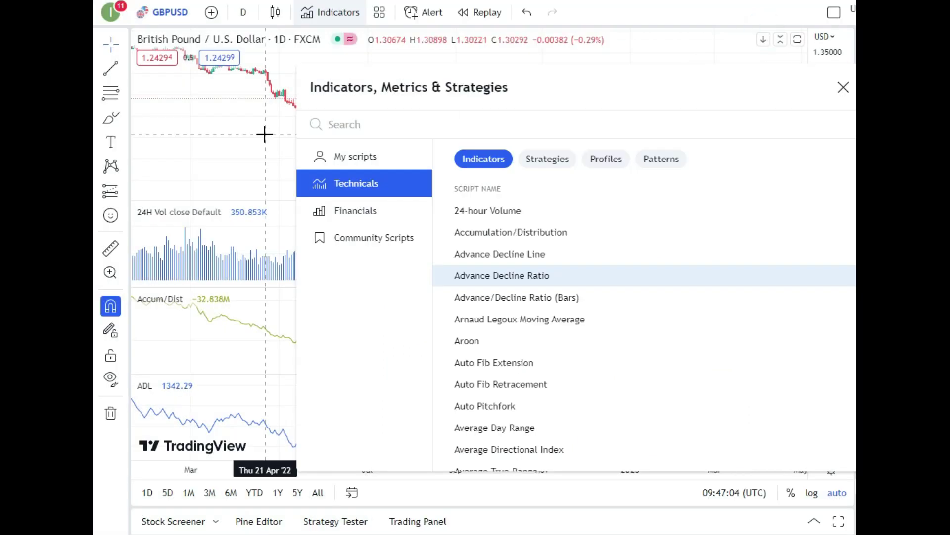
click(843, 88)
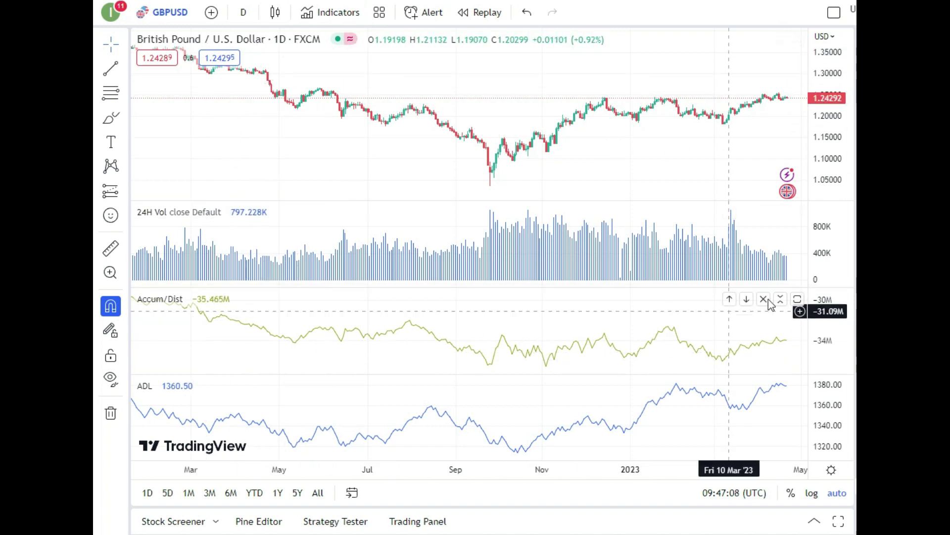
Remove the Accumulation/Distribution, Advance Decline Line and 24-hour Volume panes from the chart
click(764, 299)
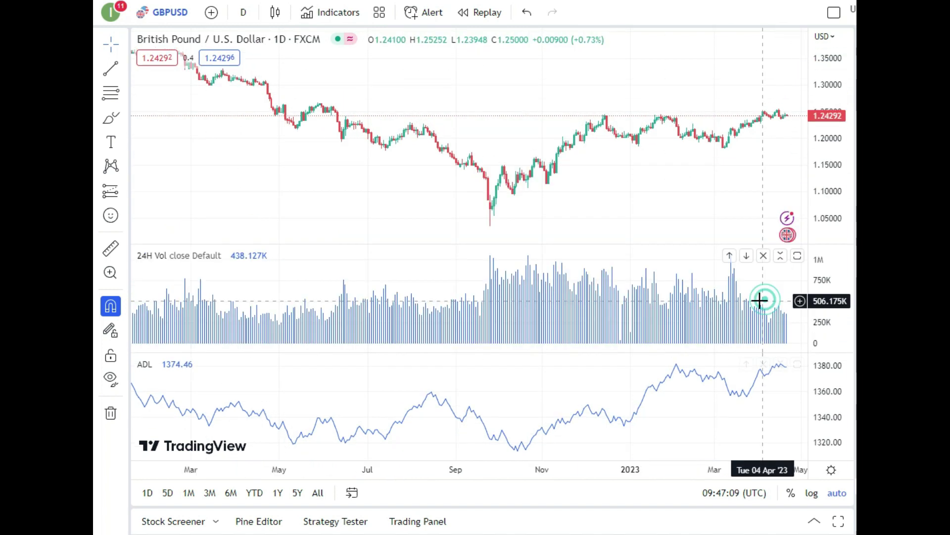
click(762, 365)
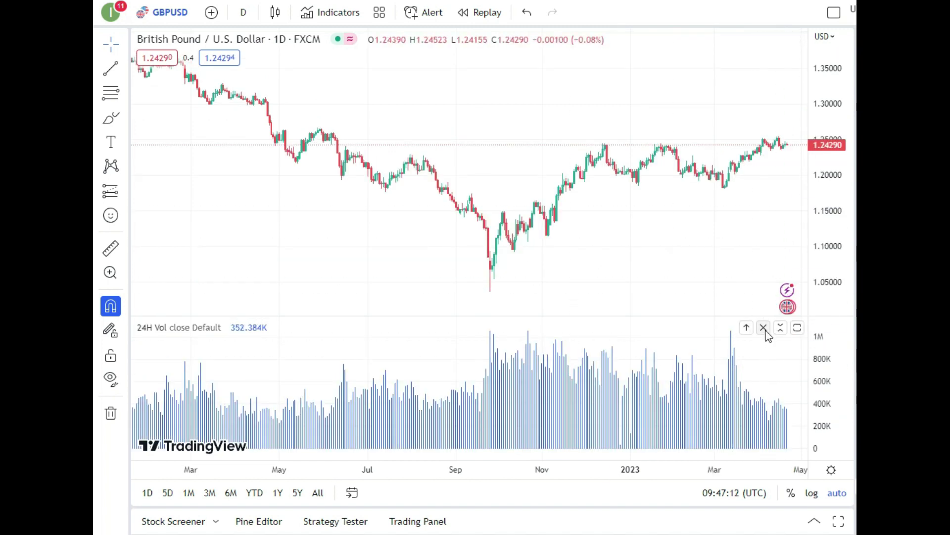
click(765, 328)
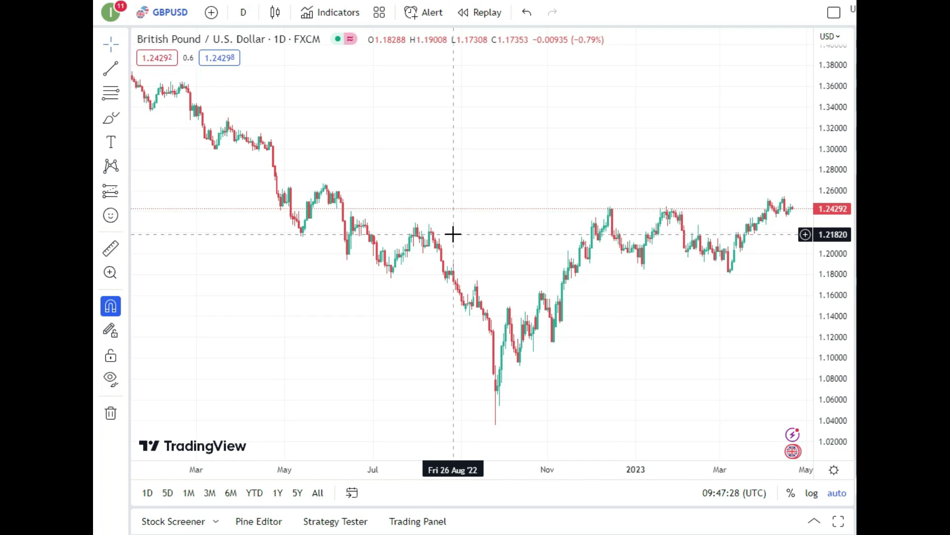
Search the indicators for "cross" and add both the MovingAvg2Line Cross strategy and the MA Cross indicator
click(339, 17)
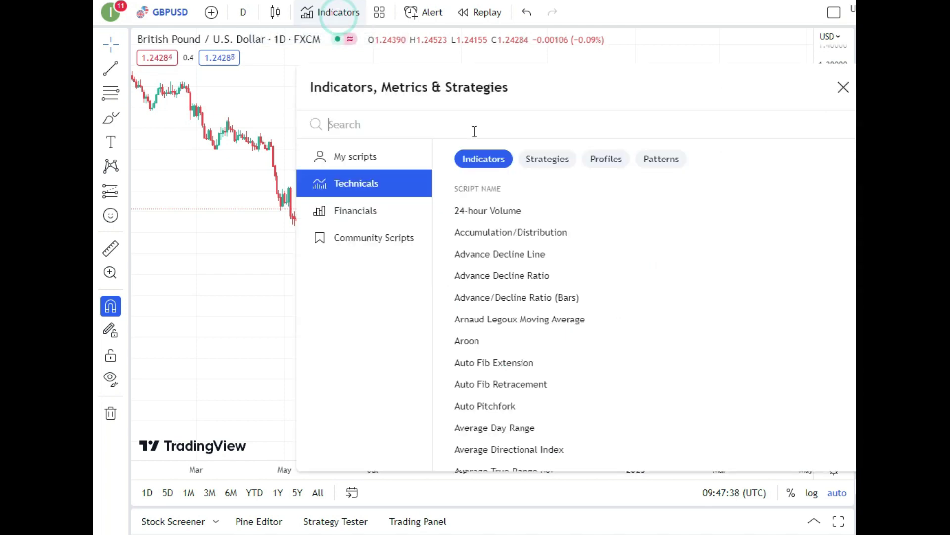
text(cross)
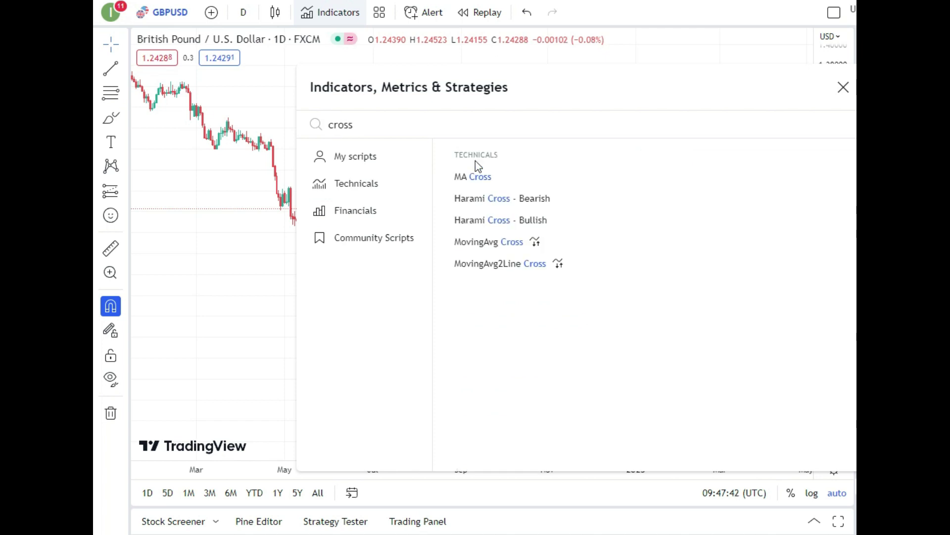
click(486, 265)
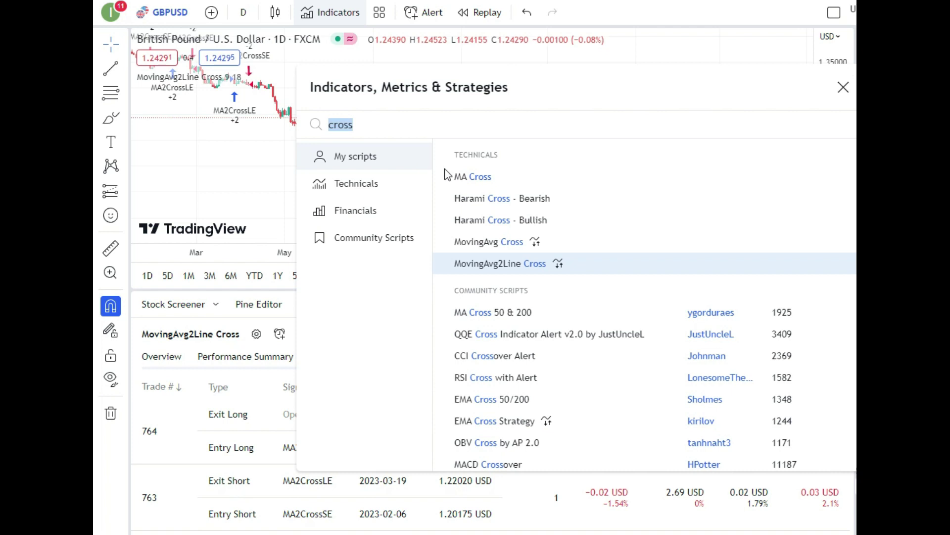
click(478, 178)
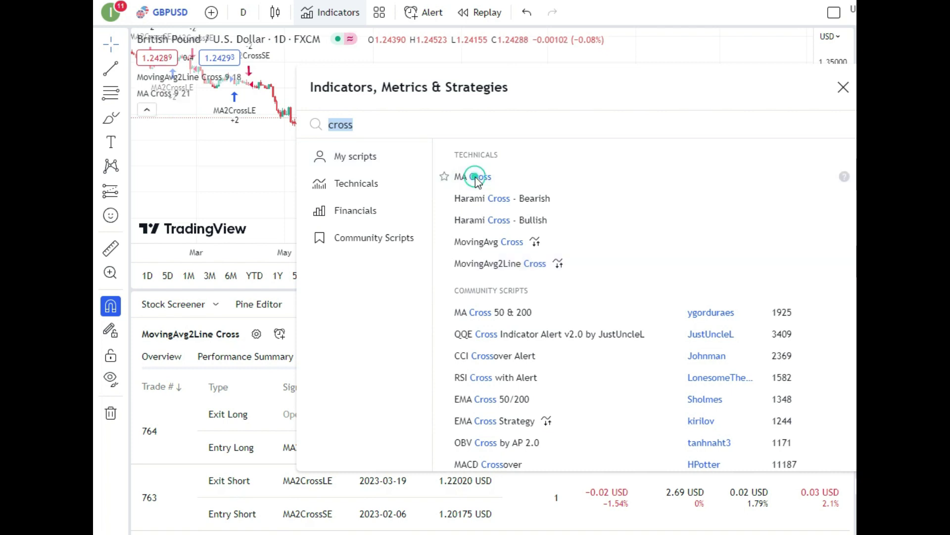
click(843, 87)
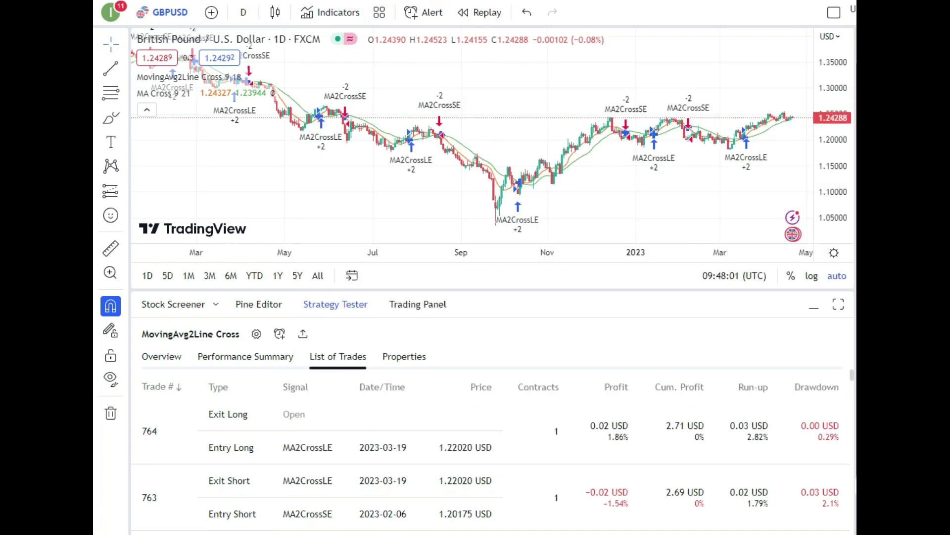
Remove the MovingAvg2Line Cross strategy from the chart, keeping the MA Cross indicator
mouse_move(182, 98)
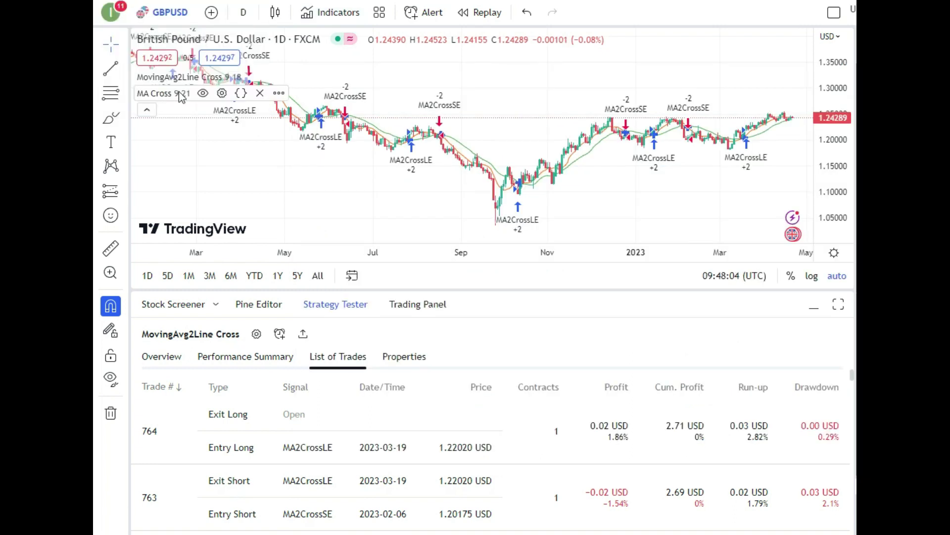
mouse_move(181, 81)
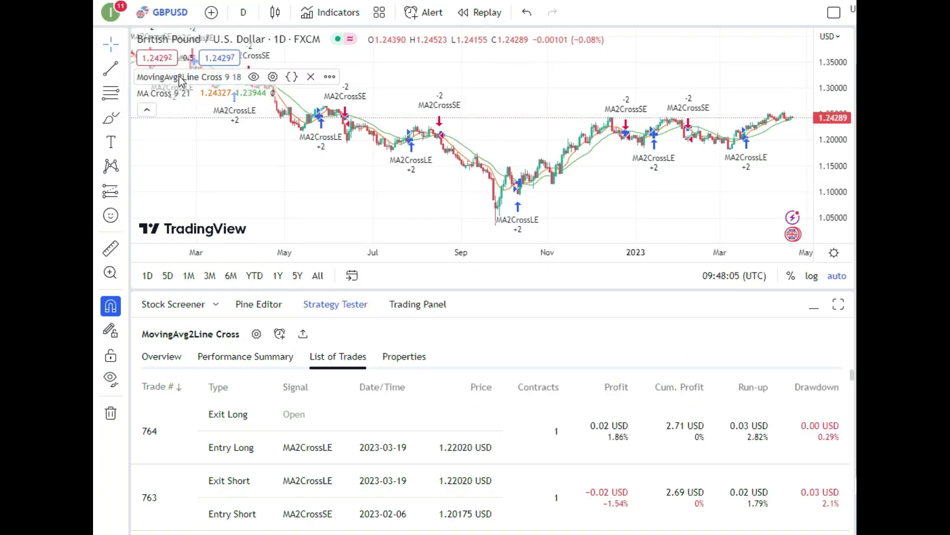
click(311, 78)
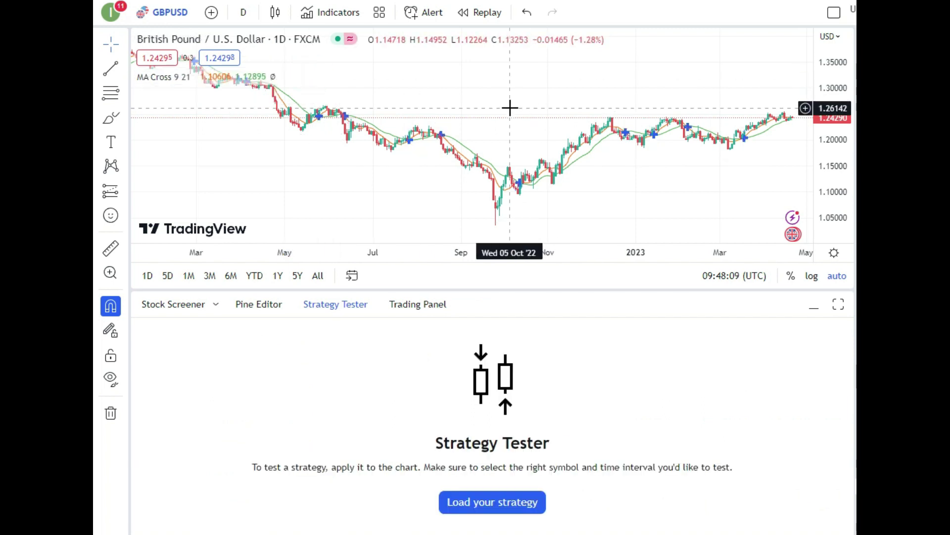
Set the MA Cross indicator's short MA length to 10 and its long MA length to 50
scroll(510, 108, up, 8)
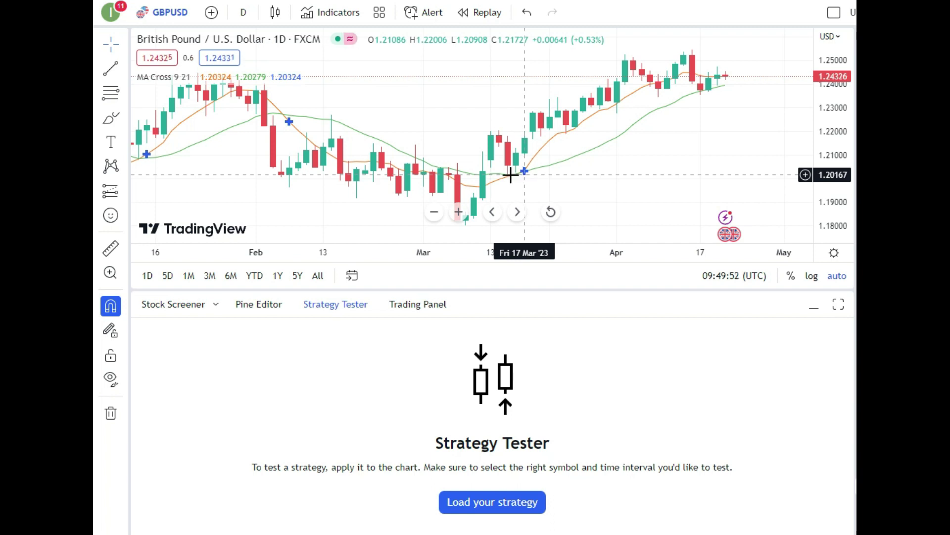
mouse_move(163, 79)
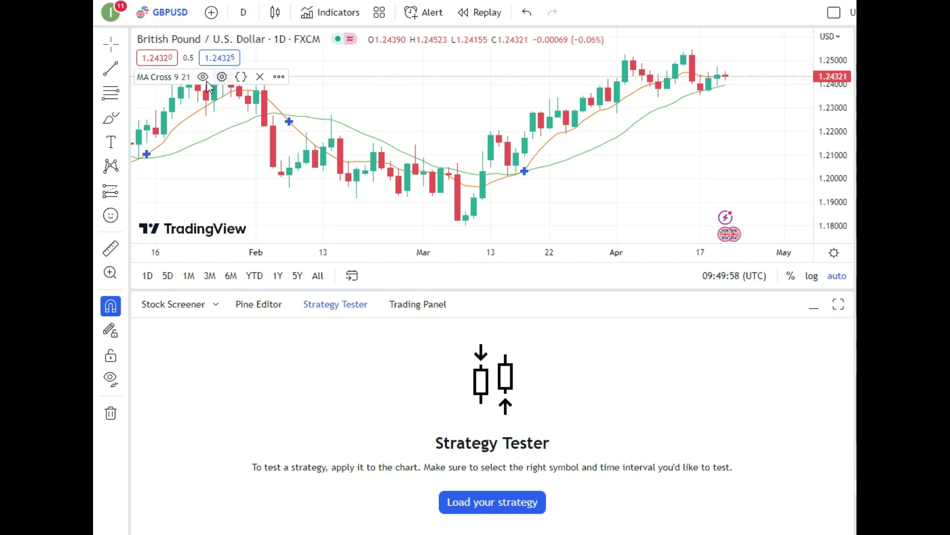
click(222, 76)
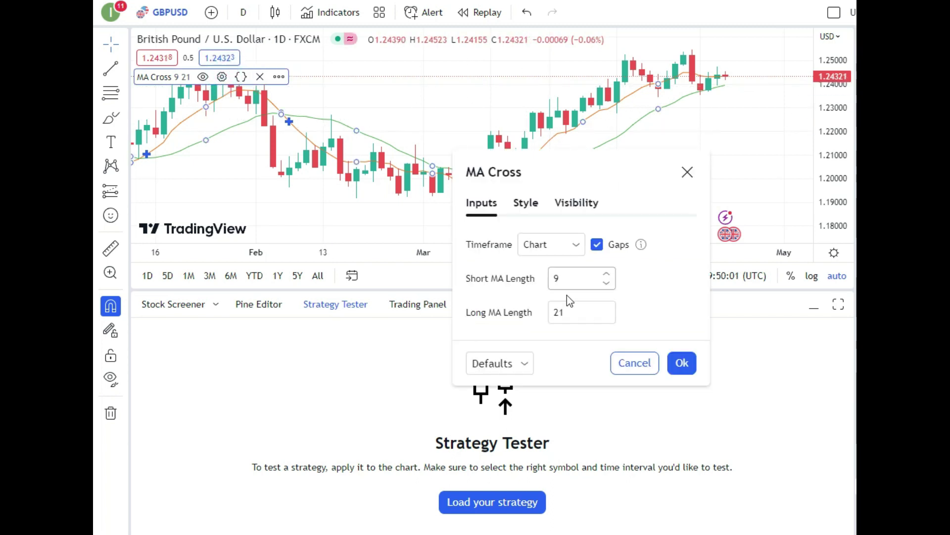
click(562, 279)
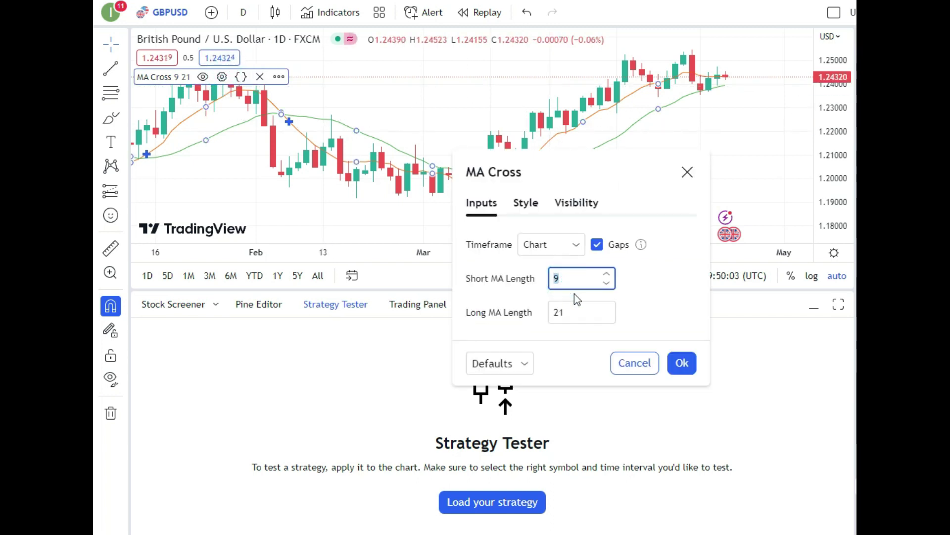
text(10)
double_click(568, 312)
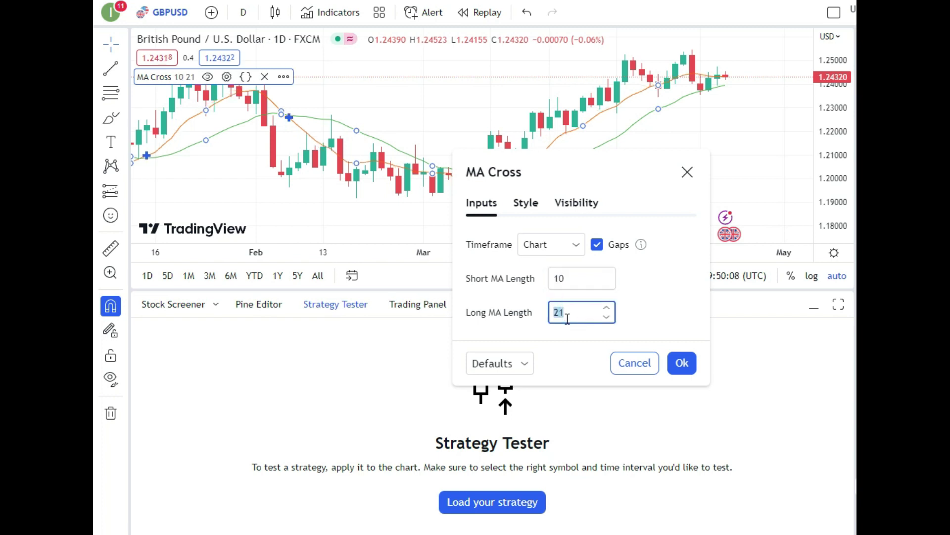
text(50)
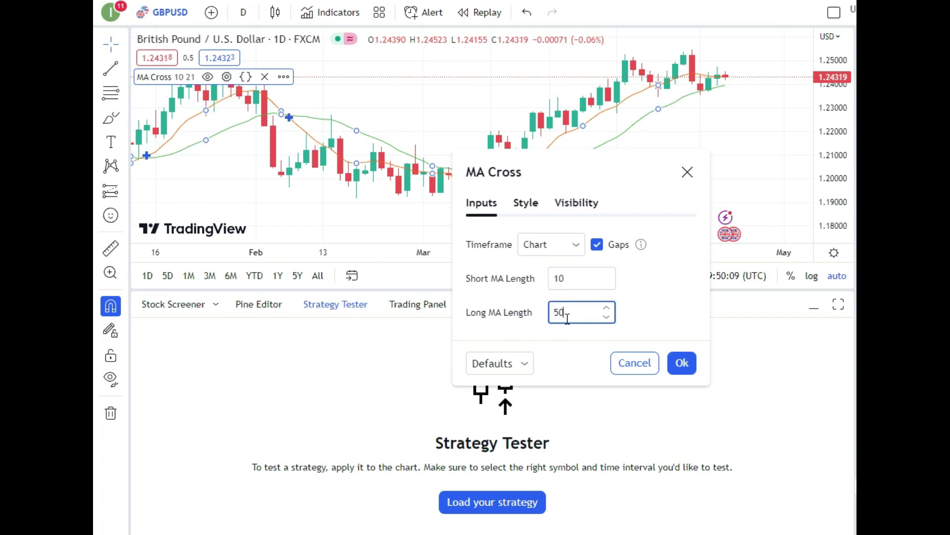
click(679, 367)
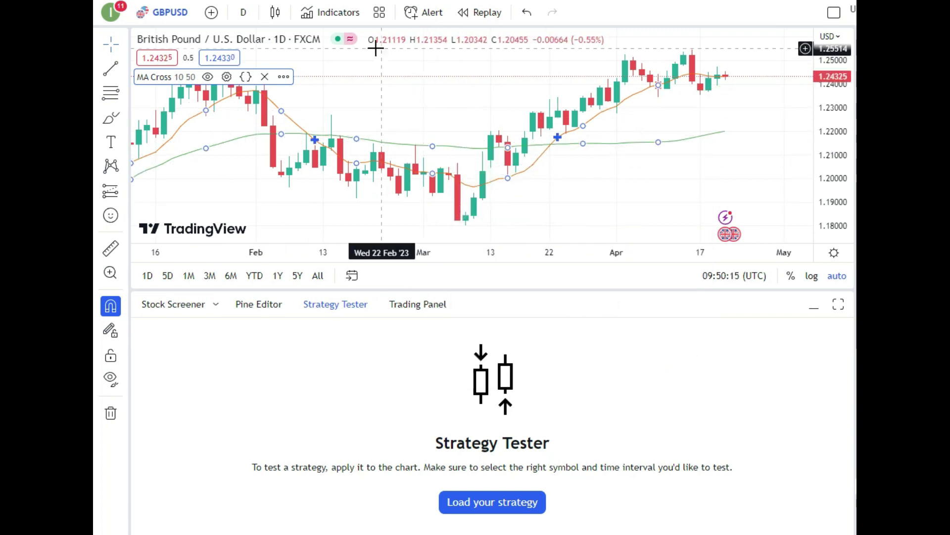
Examine the moving average crossovers over a longer stretch of the GBPUSD price history
mouse_move(463, 210)
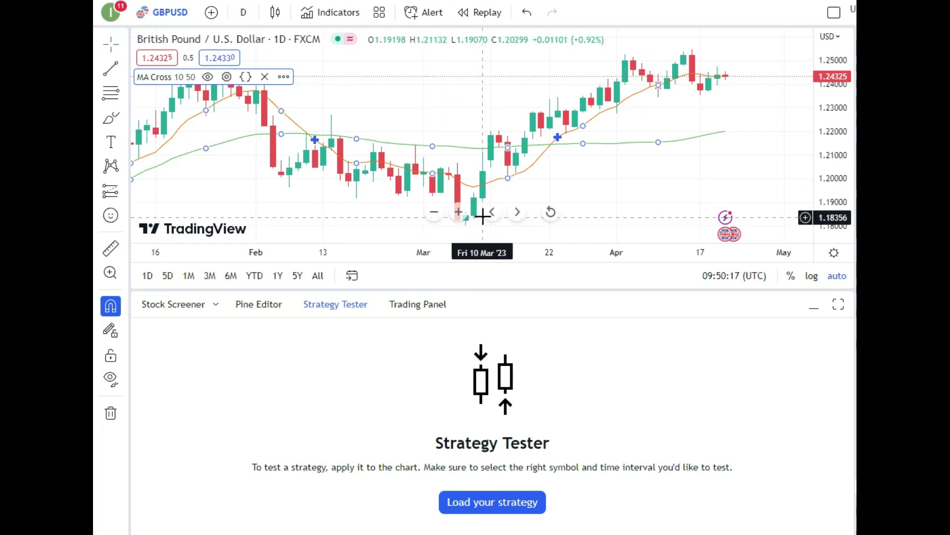
click(492, 212)
click(492, 212)
click(435, 212)
click(434, 211)
click(436, 216)
click(437, 217)
click(438, 217)
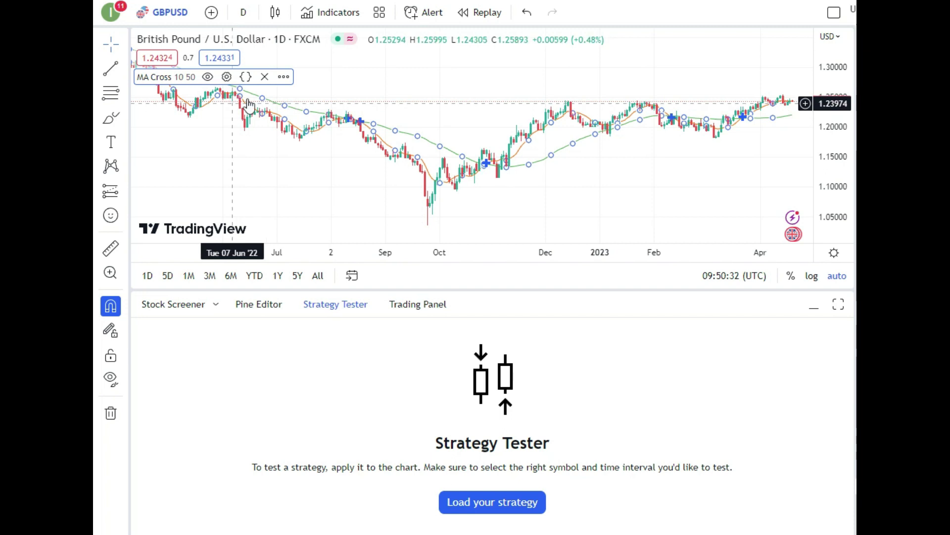
Replace the MA Cross indicator with the MovingAvg2Line Cross strategy, found by searching for "cross"
click(265, 78)
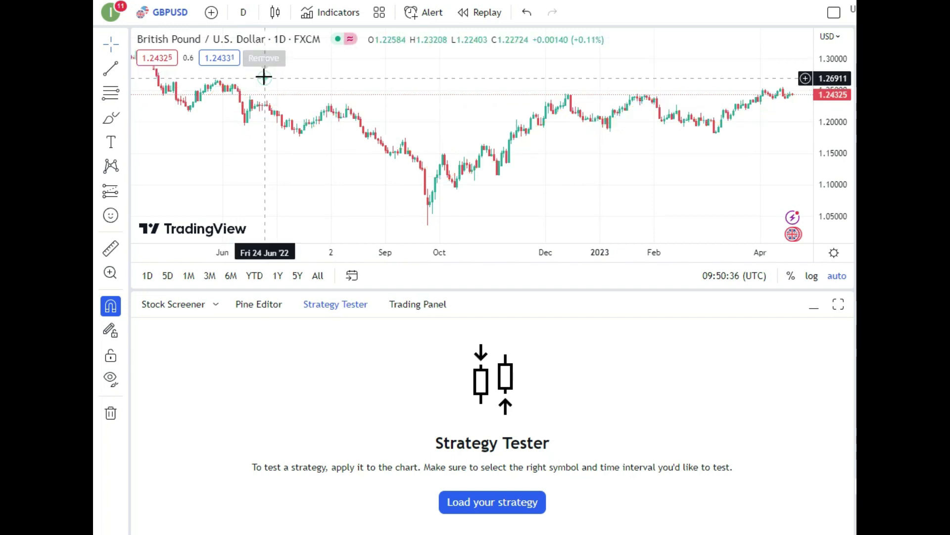
click(341, 12)
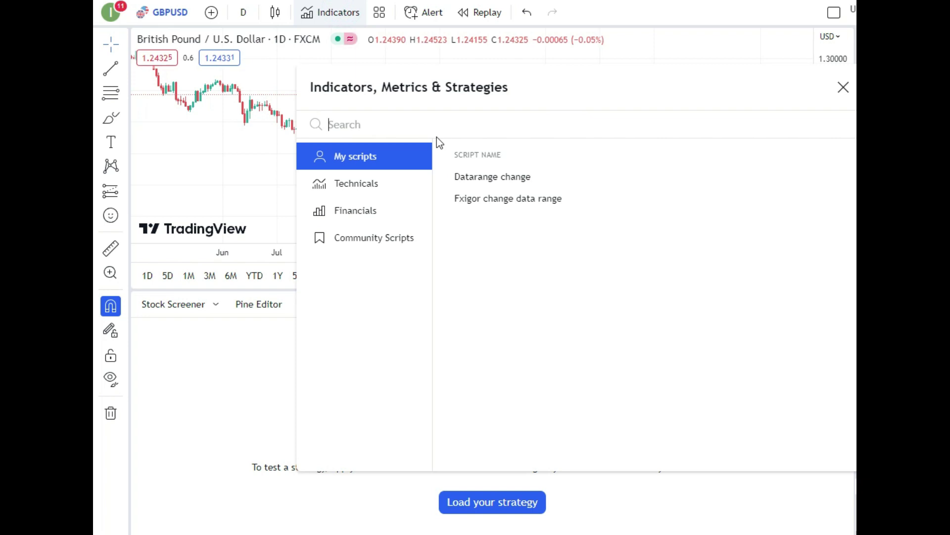
text(cross)
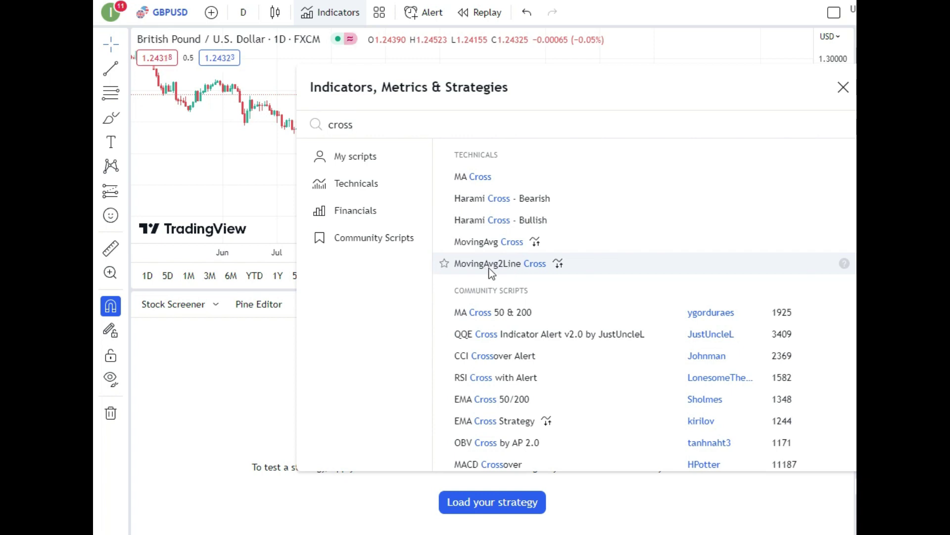
click(518, 268)
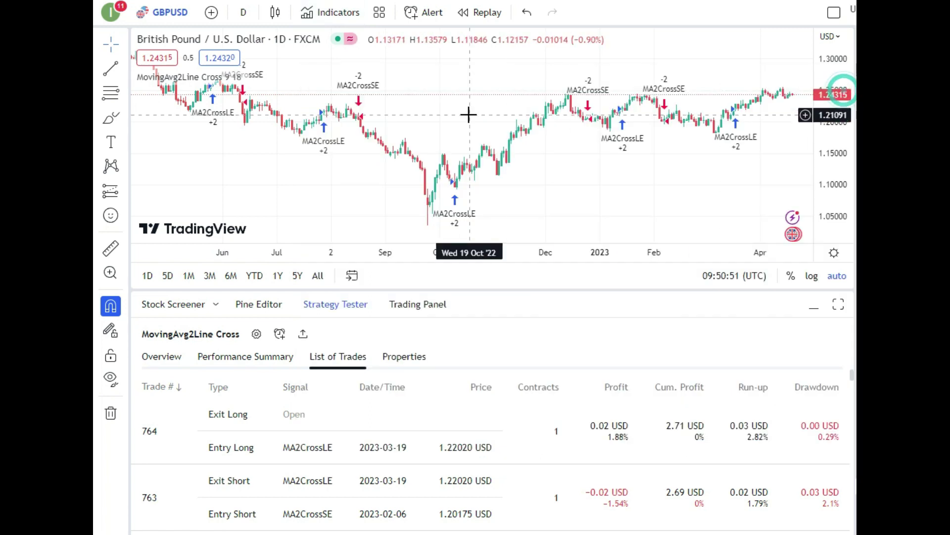
Show the Strategy Tester's performance overview for the MovingAvg2Line Cross strategy
click(336, 308)
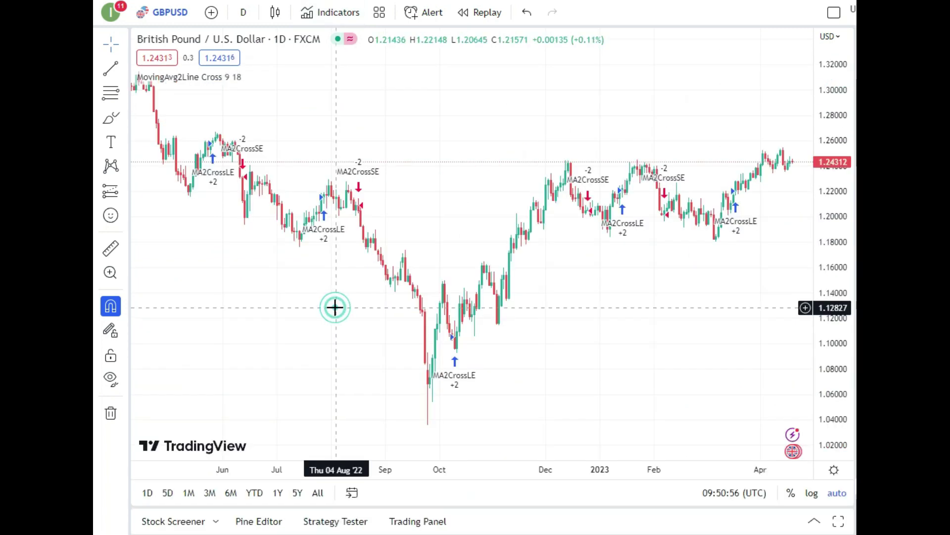
click(327, 527)
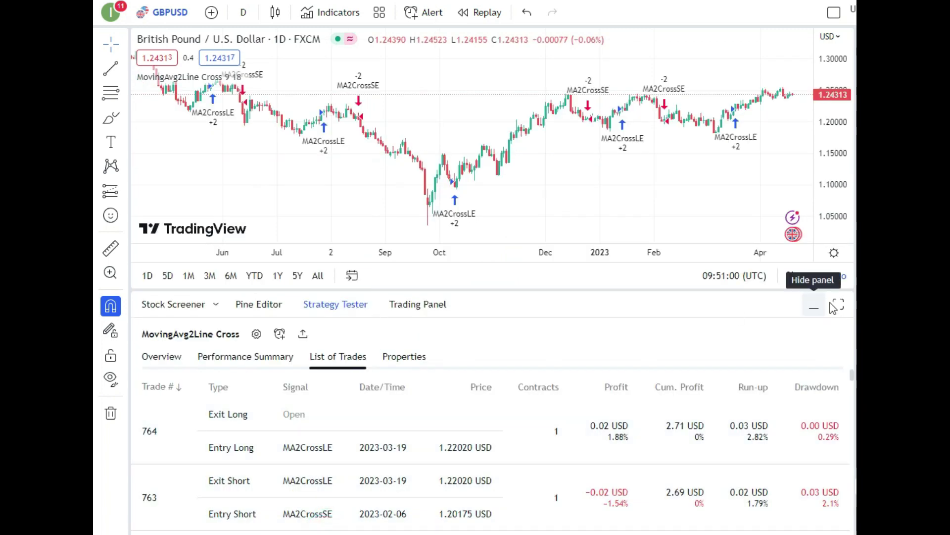
click(814, 308)
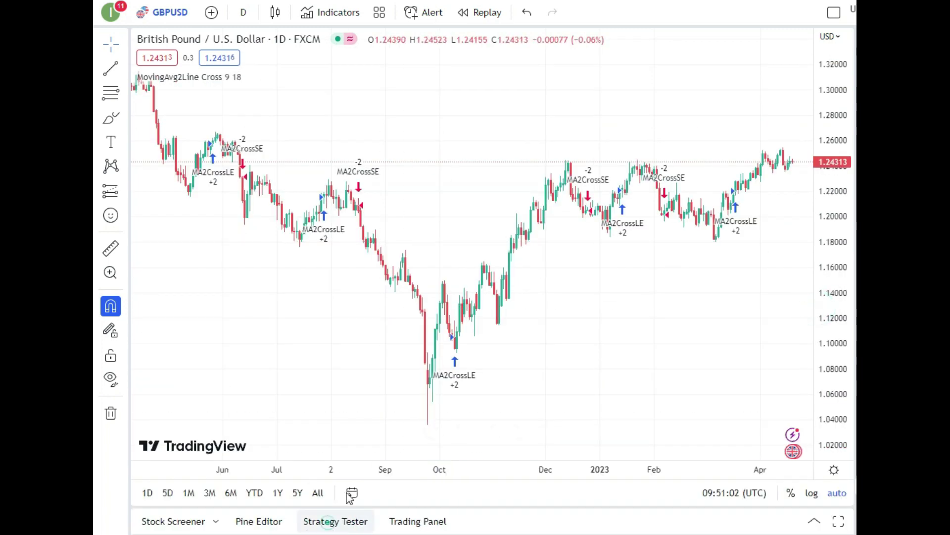
click(330, 522)
click(161, 357)
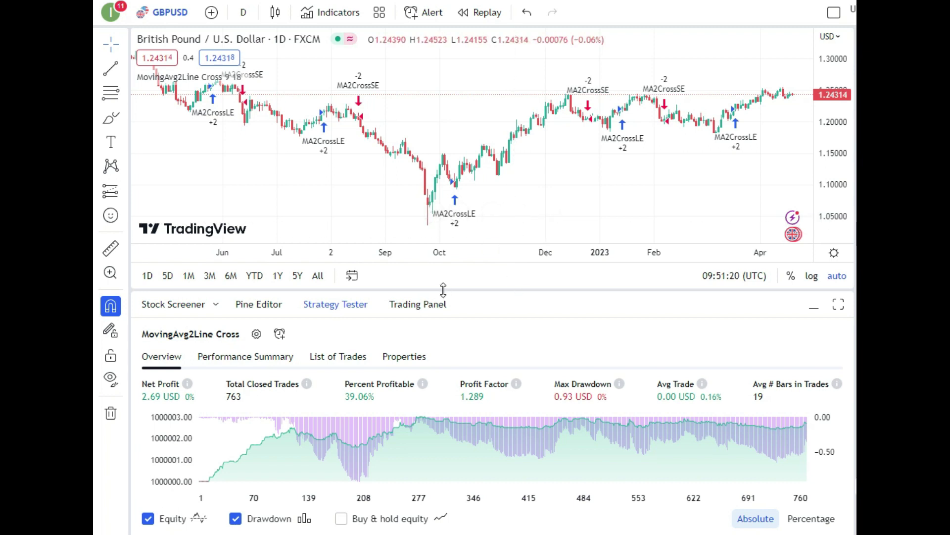
Set the MovingAvg2Line Cross strategy's order size unit to % of equity and check its moving average lengths
click(256, 334)
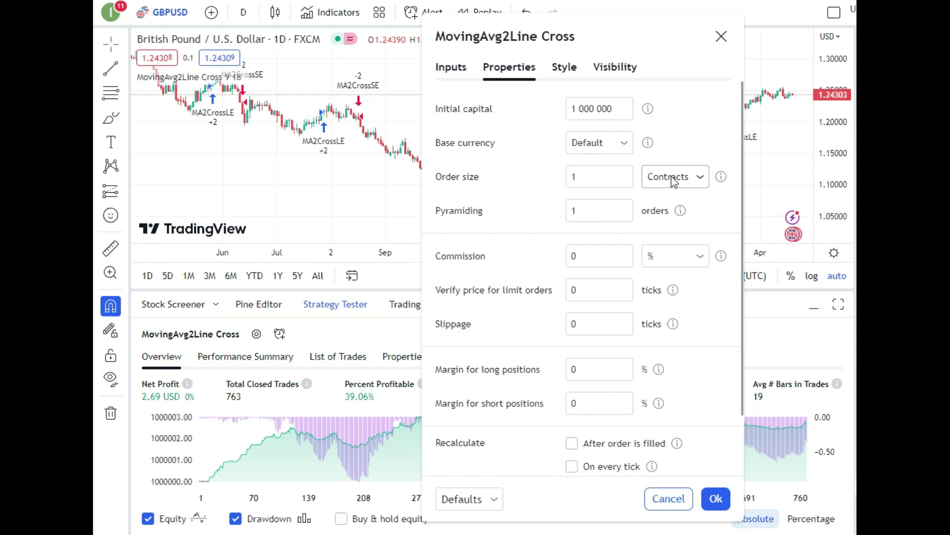
click(673, 180)
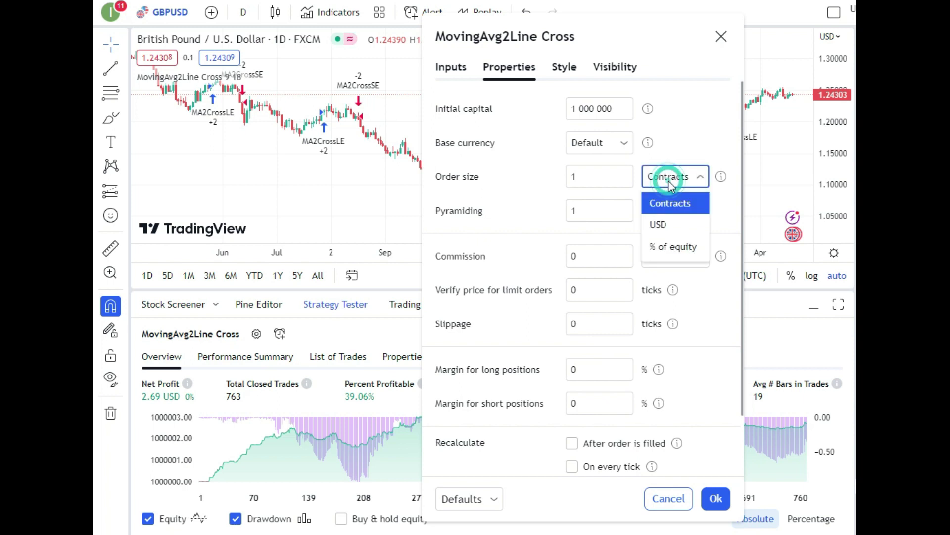
click(666, 247)
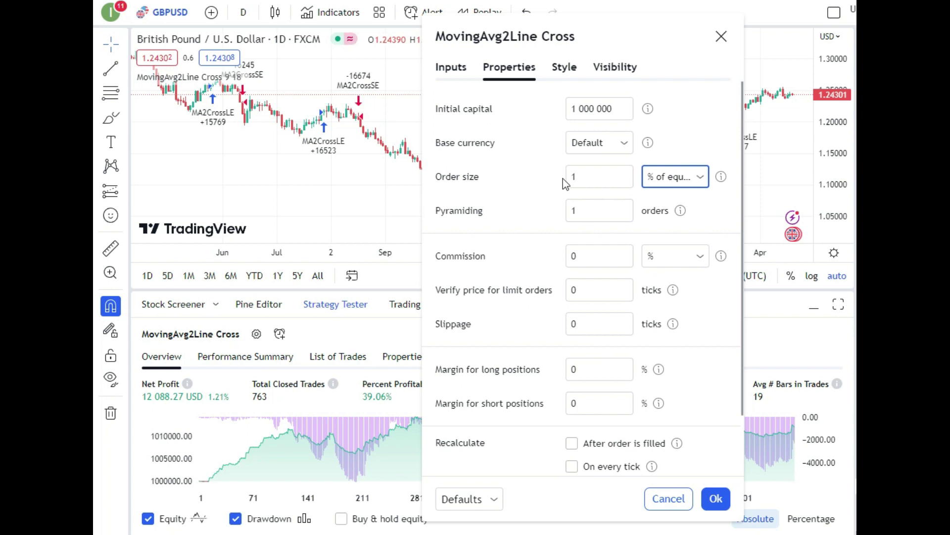
click(695, 179)
click(674, 246)
click(451, 67)
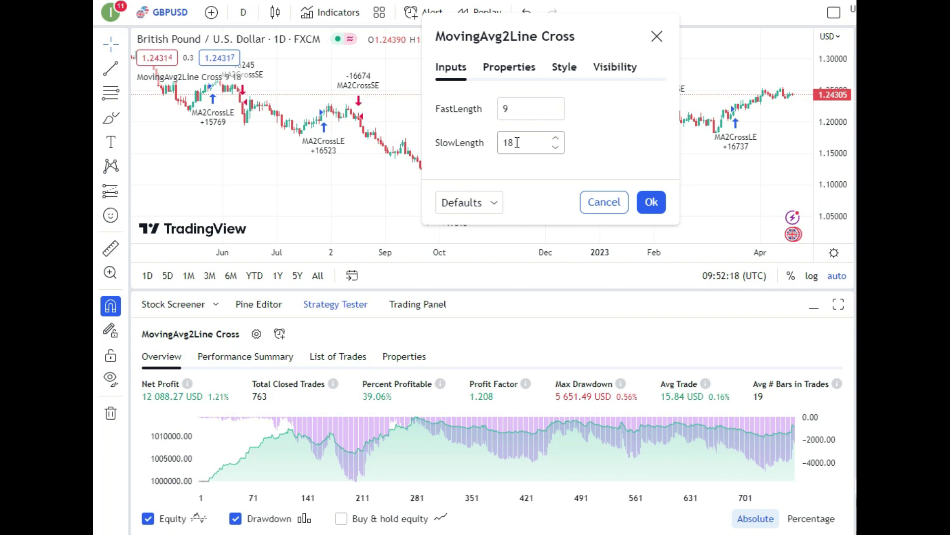
click(281, 46)
click(370, 38)
mouse_move(406, 107)
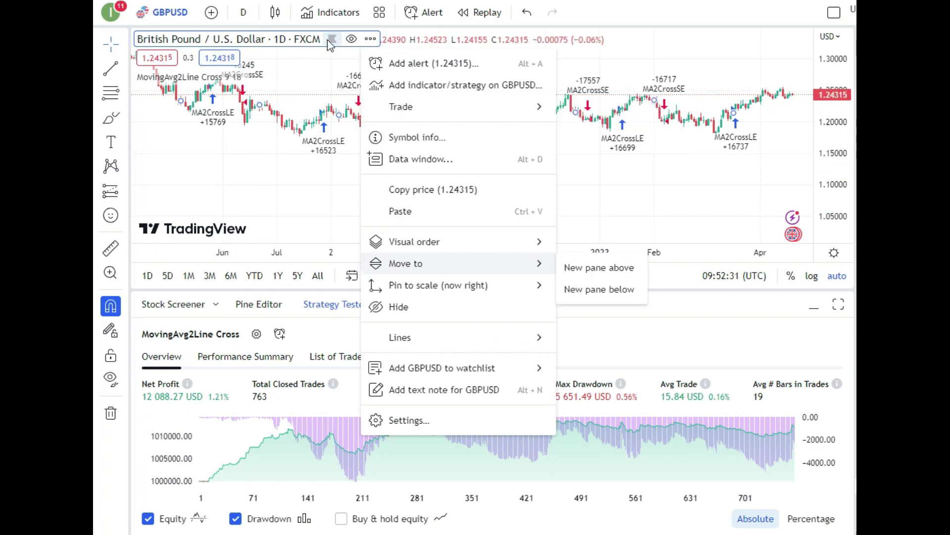
click(280, 42)
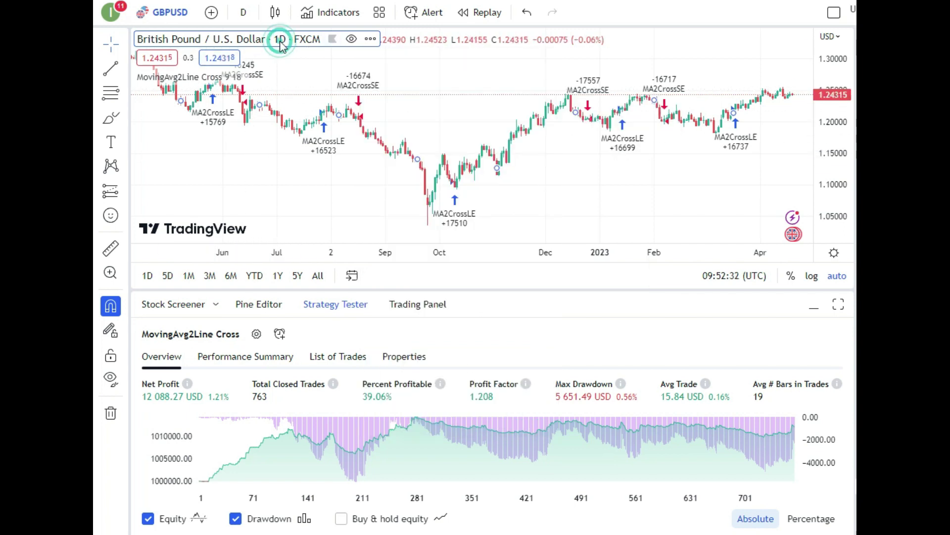
right_click(434, 92)
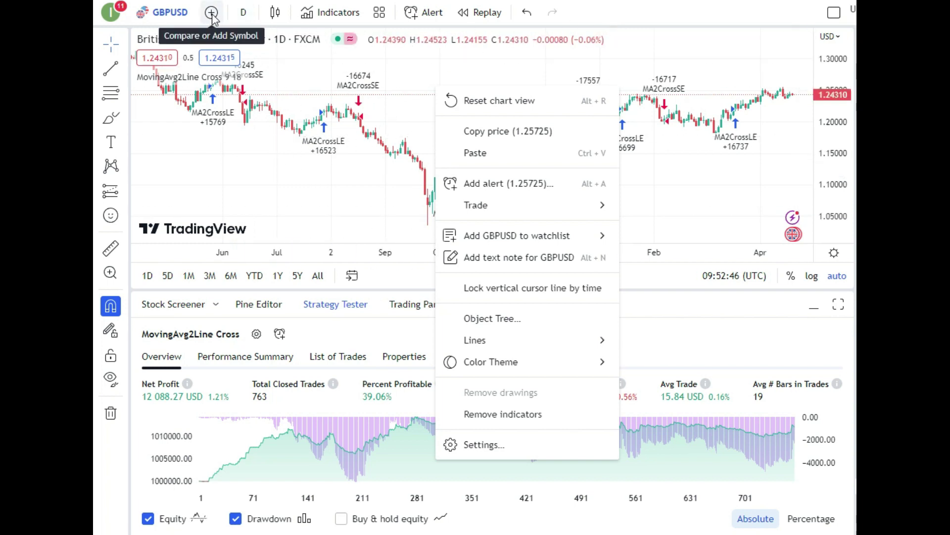
Compare the strategy's performance on the 1 week and 1 hour timeframes
click(243, 15)
click(243, 15)
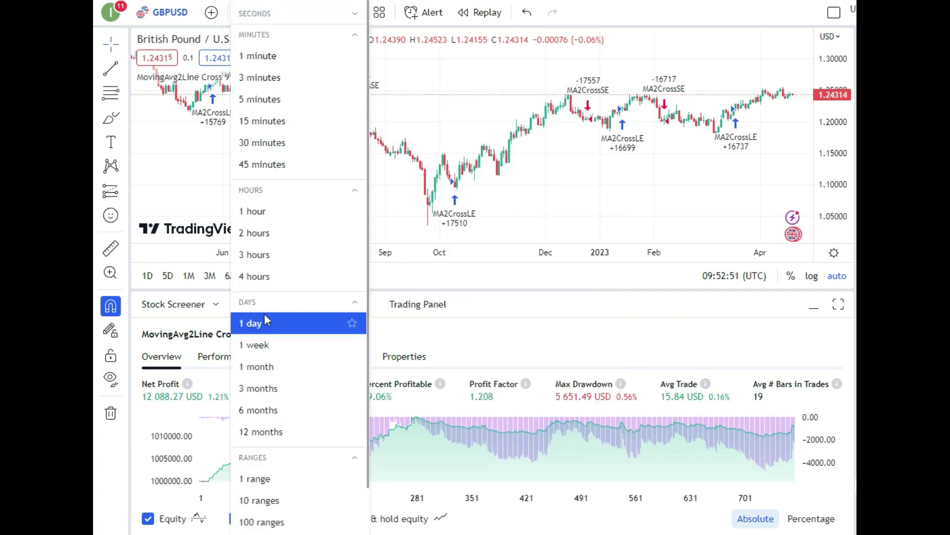
click(254, 345)
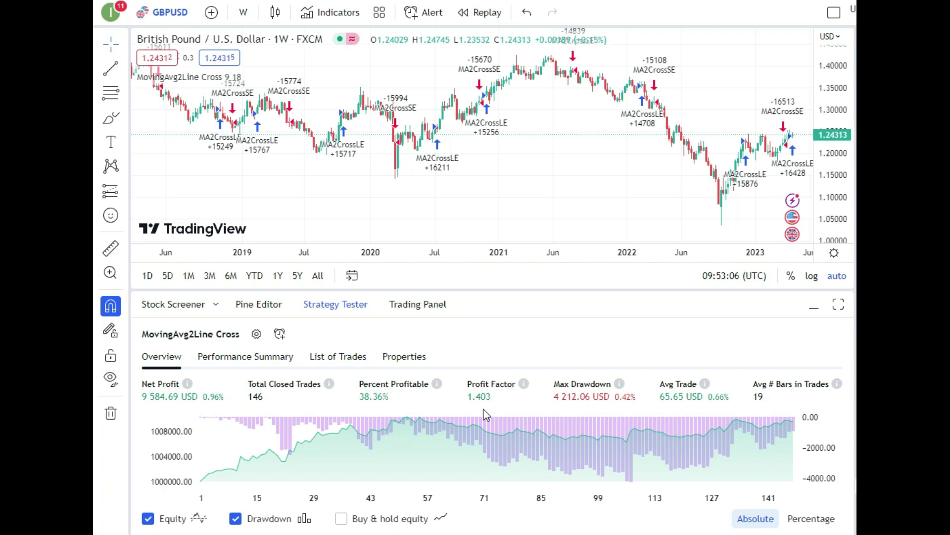
click(243, 12)
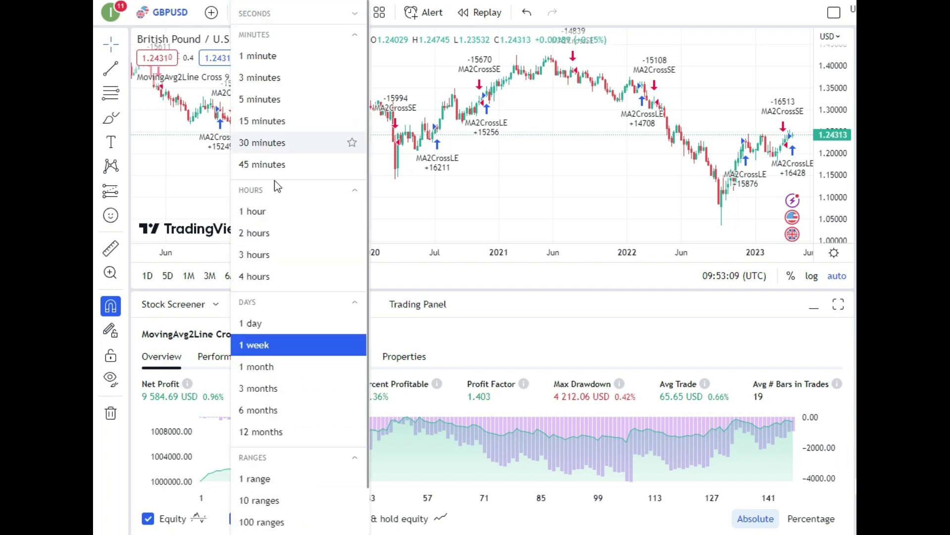
click(255, 212)
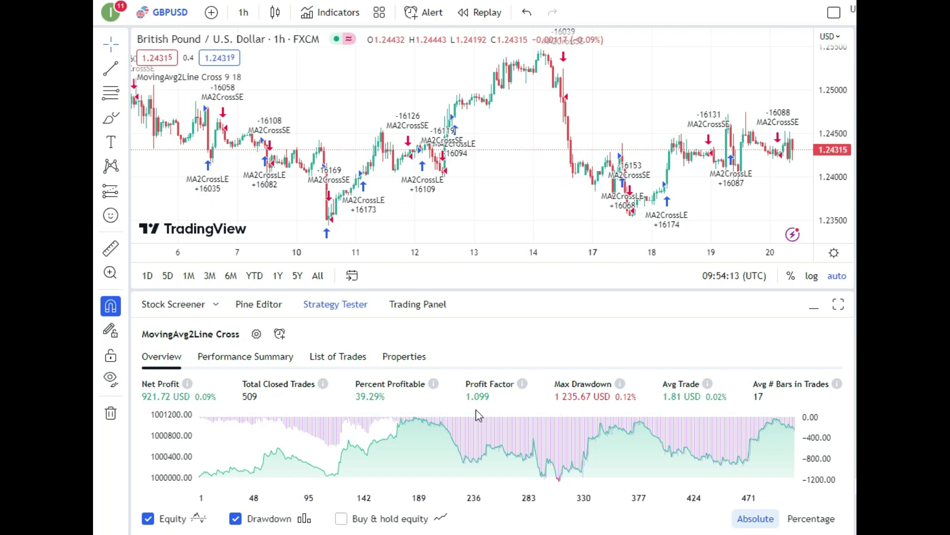
Set the MovingAvg2Line Cross strategy's FastLength to 50 and its SlowLength to 200
click(256, 335)
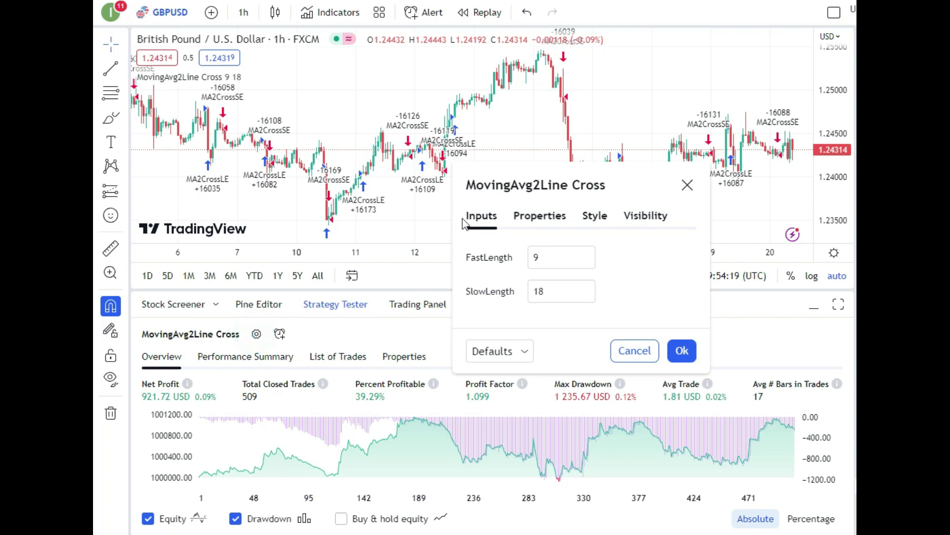
click(539, 216)
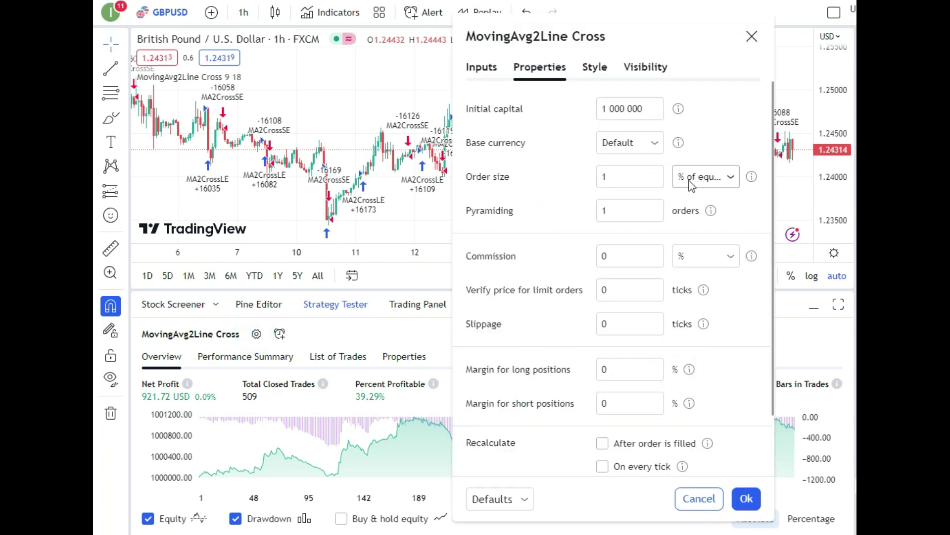
click(482, 69)
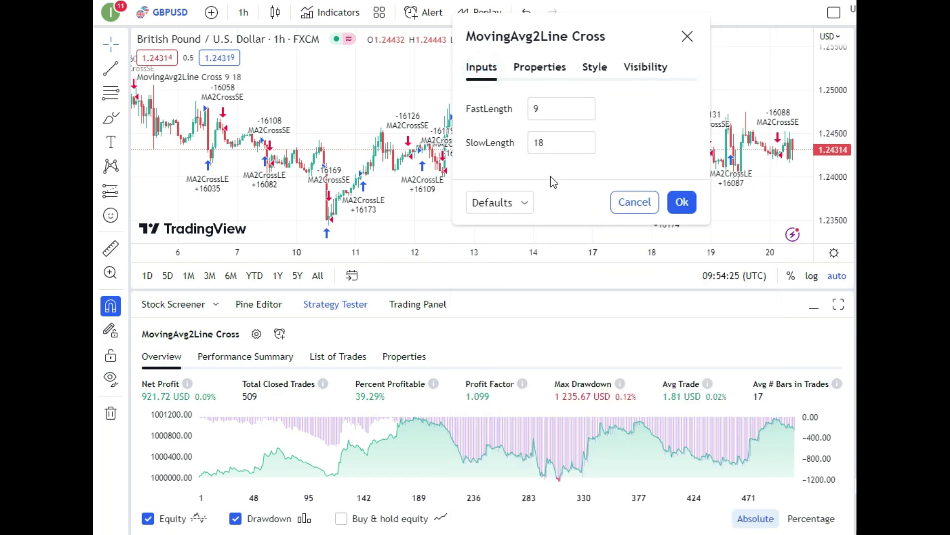
double_click(549, 109)
text(5)
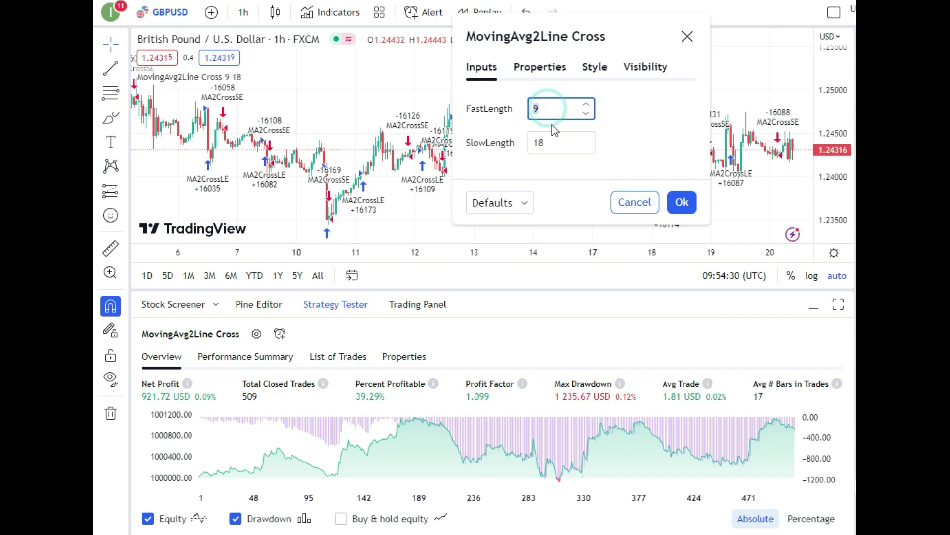
text(0)
double_click(552, 143)
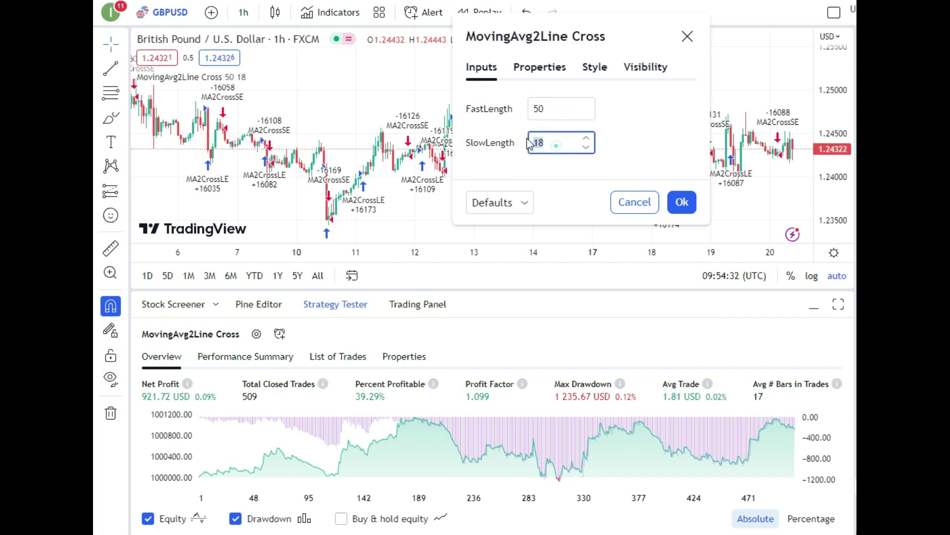
text(200)
click(682, 202)
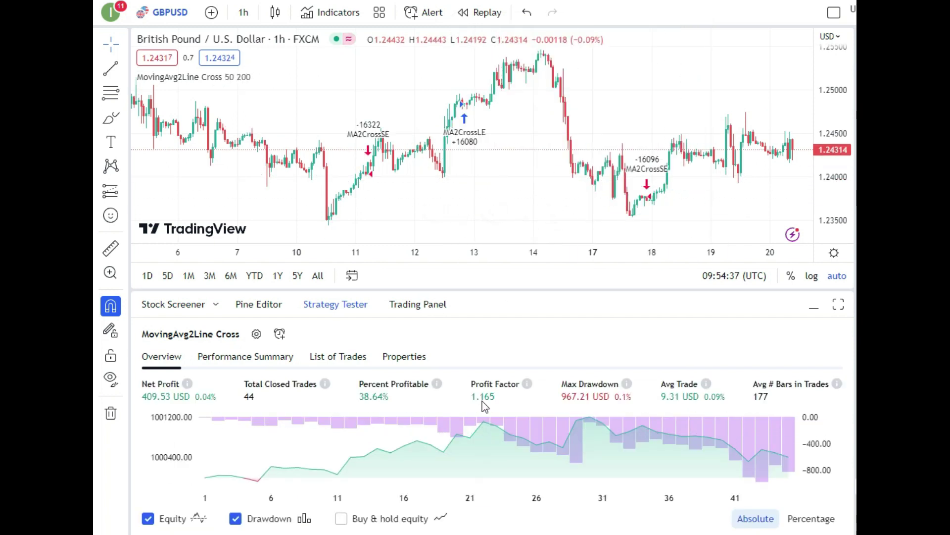
Switch the GBPUSD chart to the 1 day timeframe and check the strategy's order properties
click(242, 12)
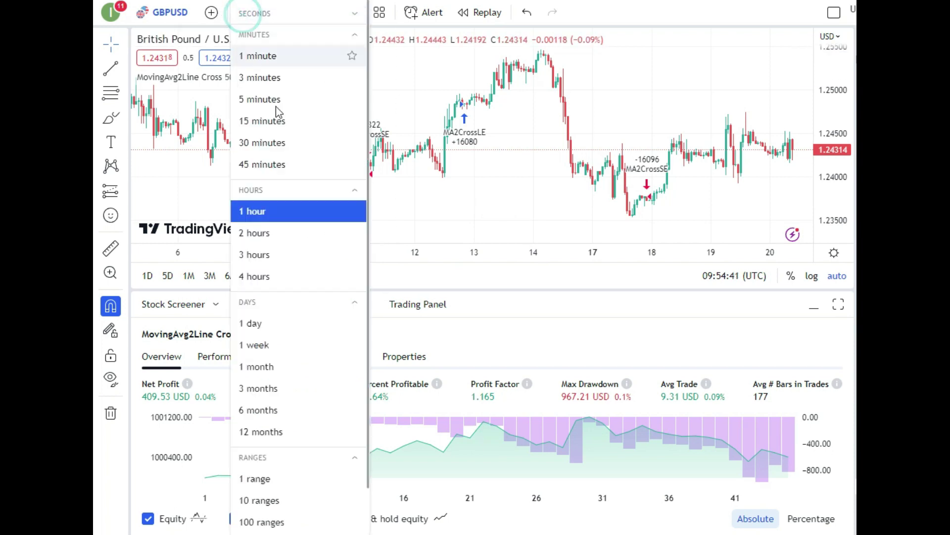
click(254, 323)
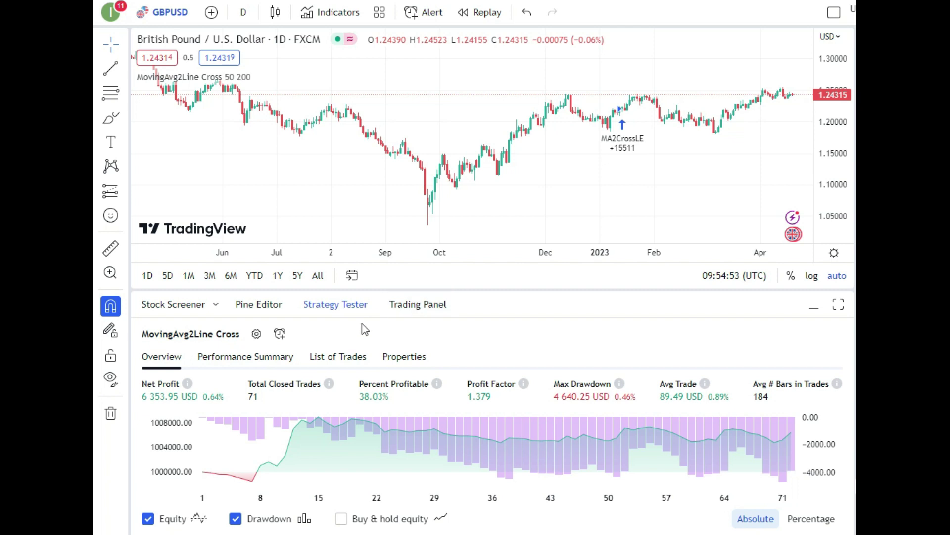
click(244, 363)
click(164, 356)
click(256, 333)
click(526, 220)
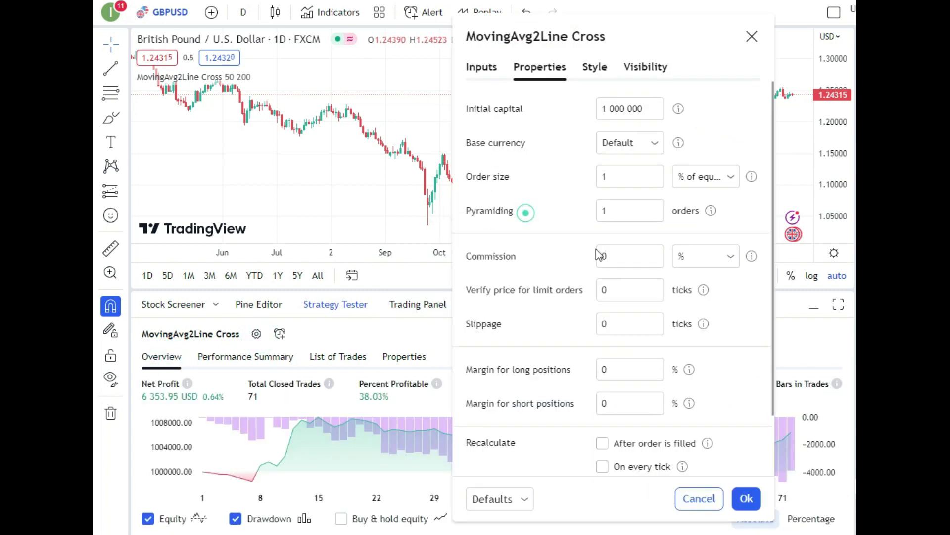
click(746, 498)
Check the strategy's performance on the 1 week timeframe and return the chart to 1 day
click(242, 14)
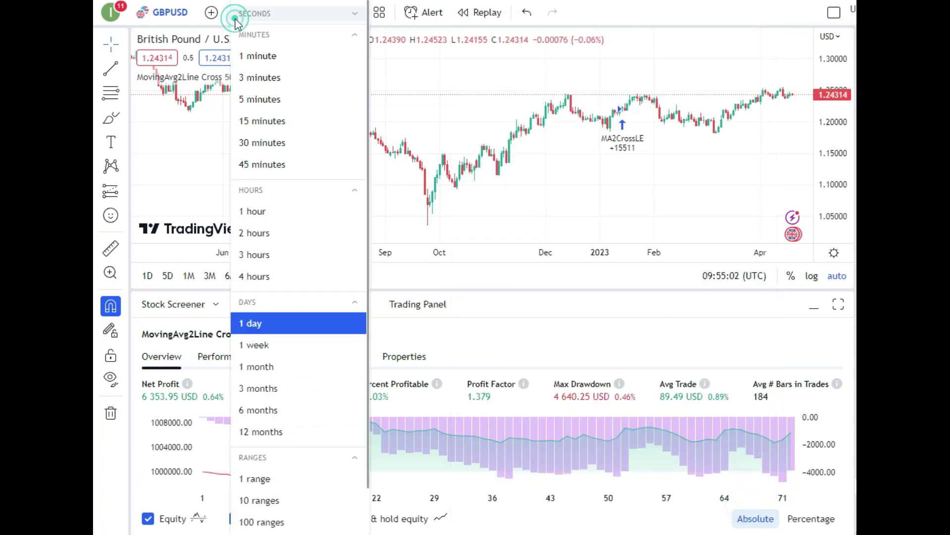
click(268, 344)
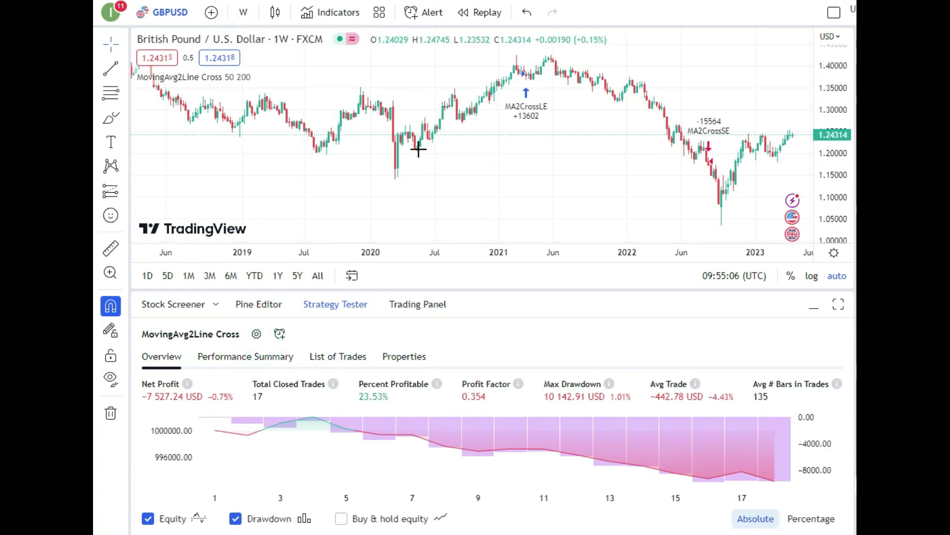
click(243, 15)
click(297, 322)
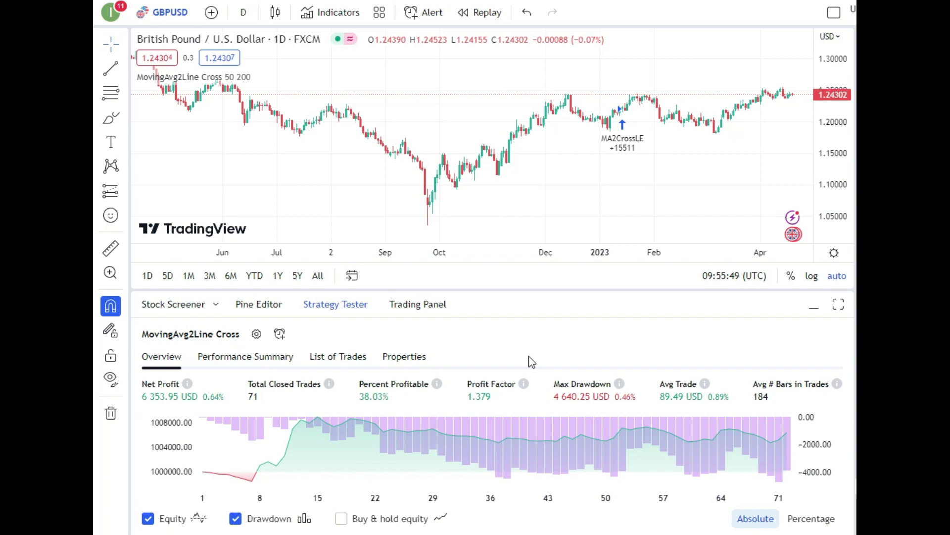
Set the MovingAvg2Line Cross strategy's FastLength to 20
click(256, 333)
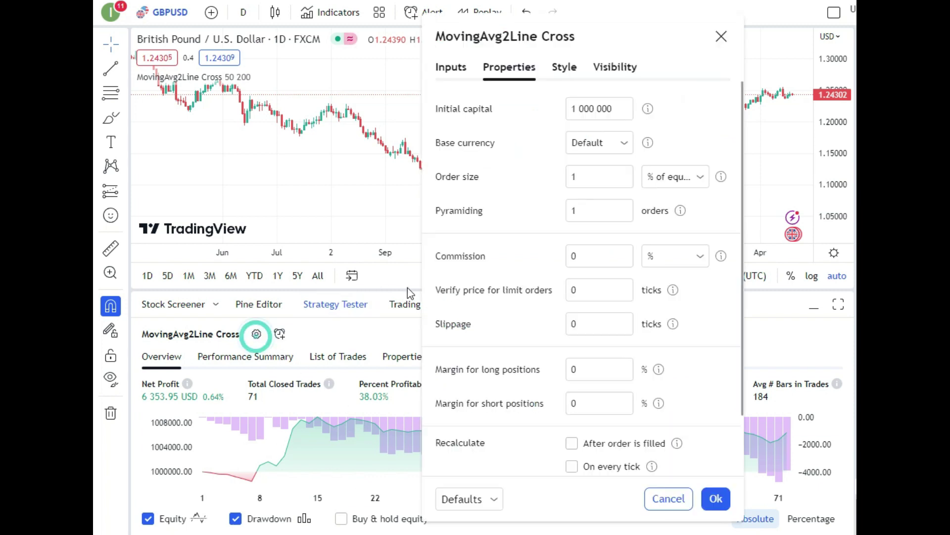
click(450, 67)
double_click(528, 141)
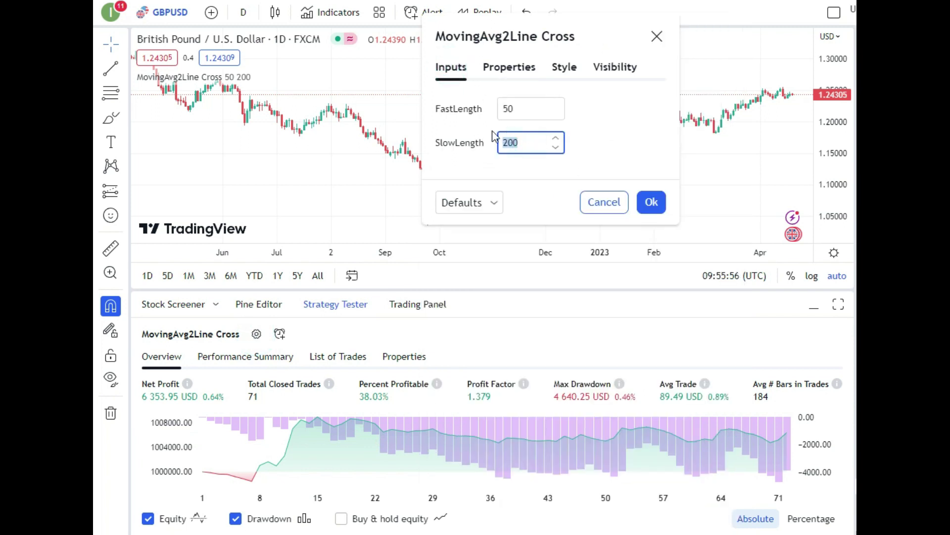
double_click(520, 109)
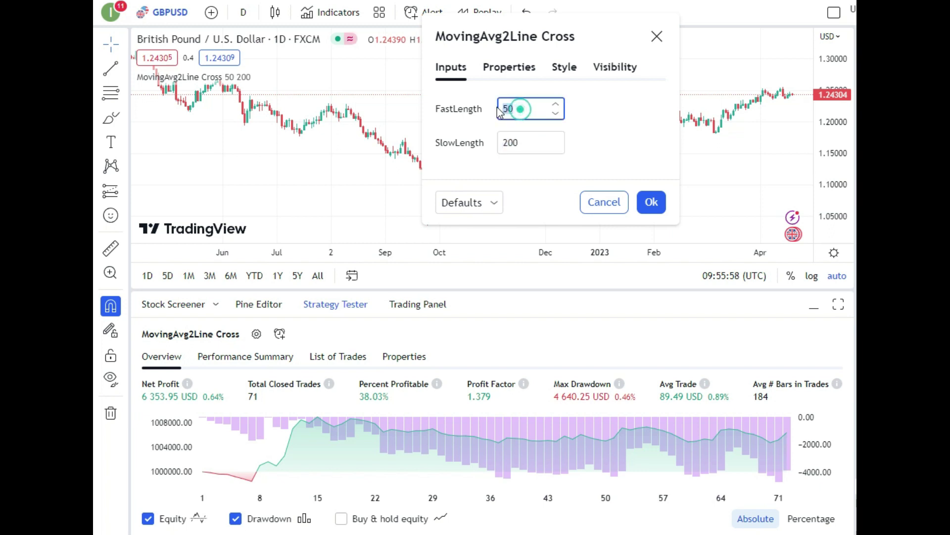
text(20)
click(652, 202)
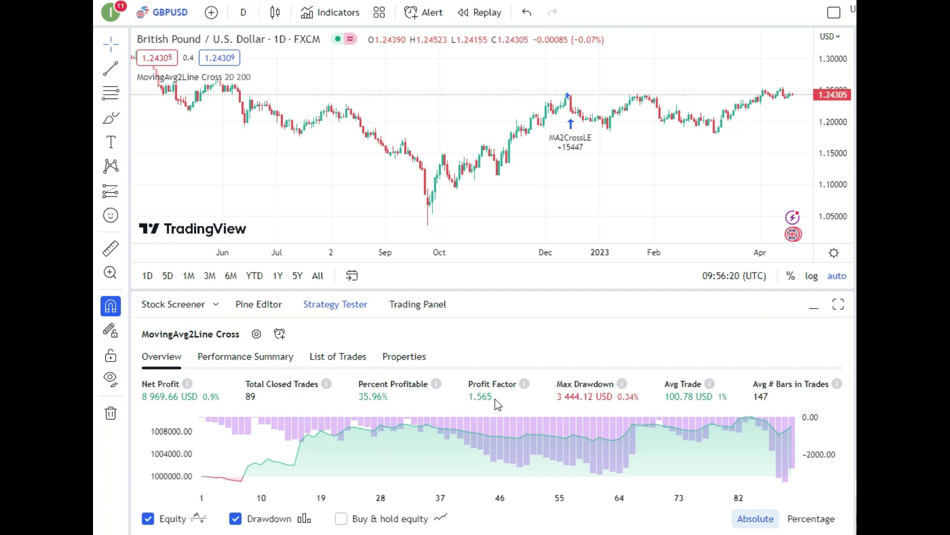
Go to the earliest trade in the strategy's list of trades and show its entry on the chart
click(338, 356)
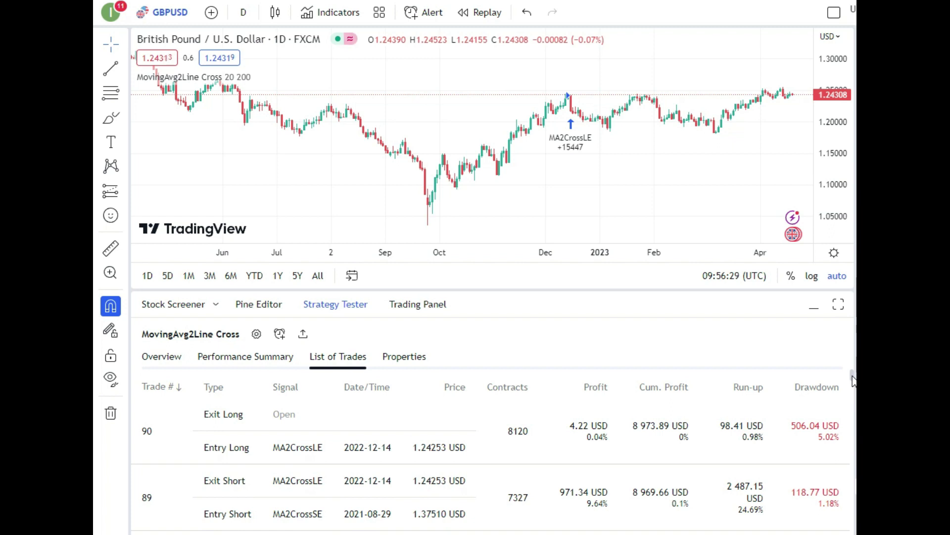
drag(853, 376, 852, 529)
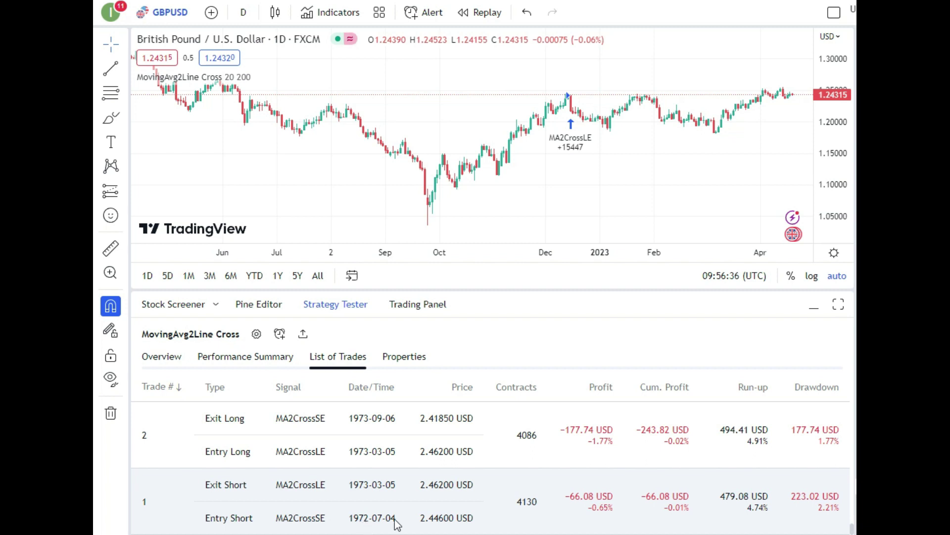
click(365, 524)
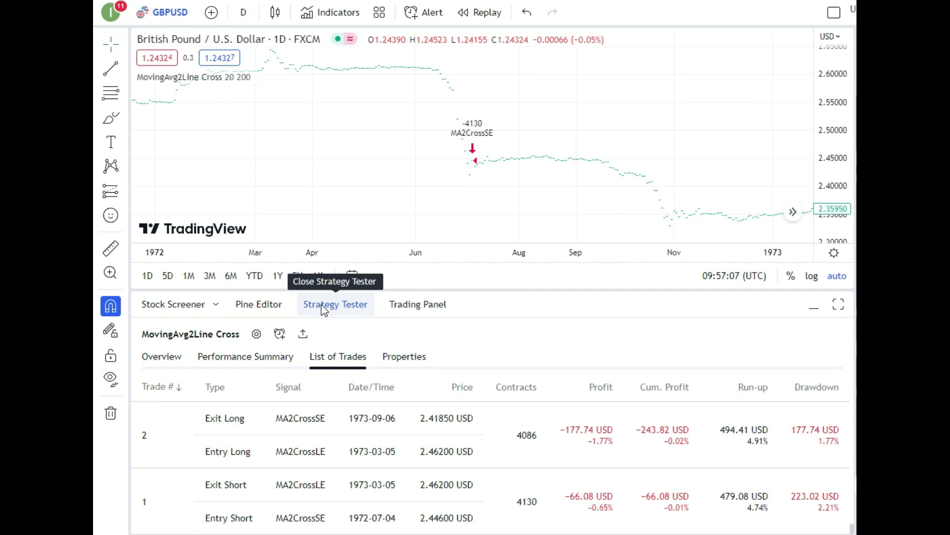
Set the minval of the From Year input to 2015 in the Pine backtesting range script and return to the Strategy Tester
click(267, 303)
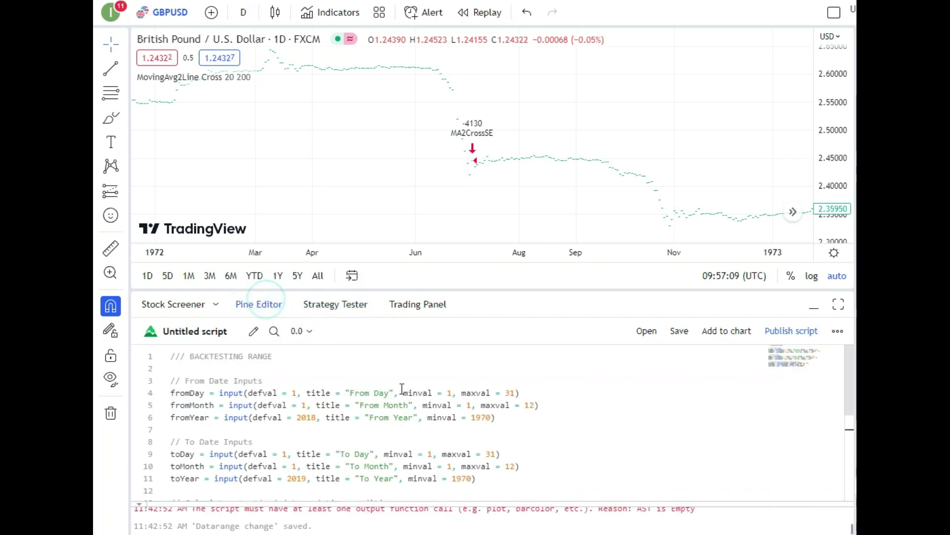
scroll(462, 409, down, 1)
scroll(388, 470, up, 1)
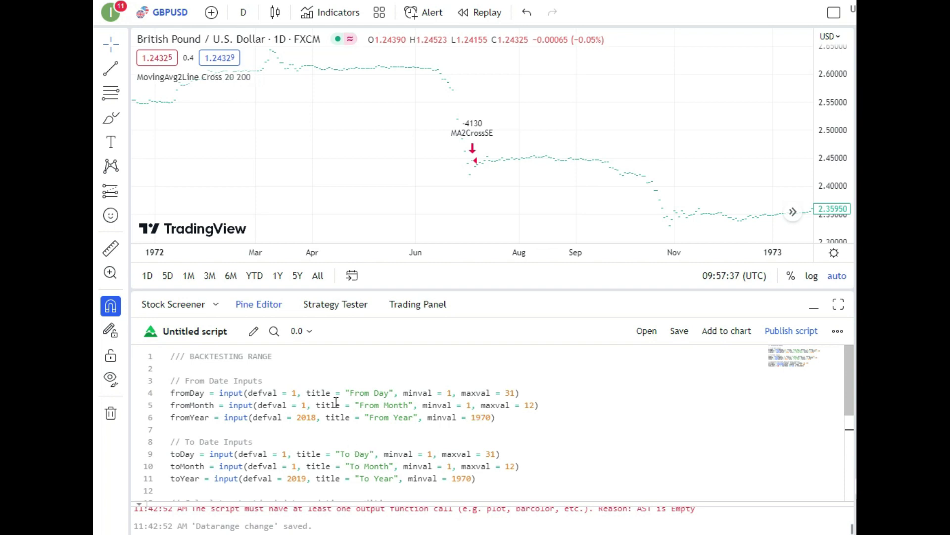
double_click(487, 417)
text(19)
key(BackSpace)
key(BackSpace)
text(2015)
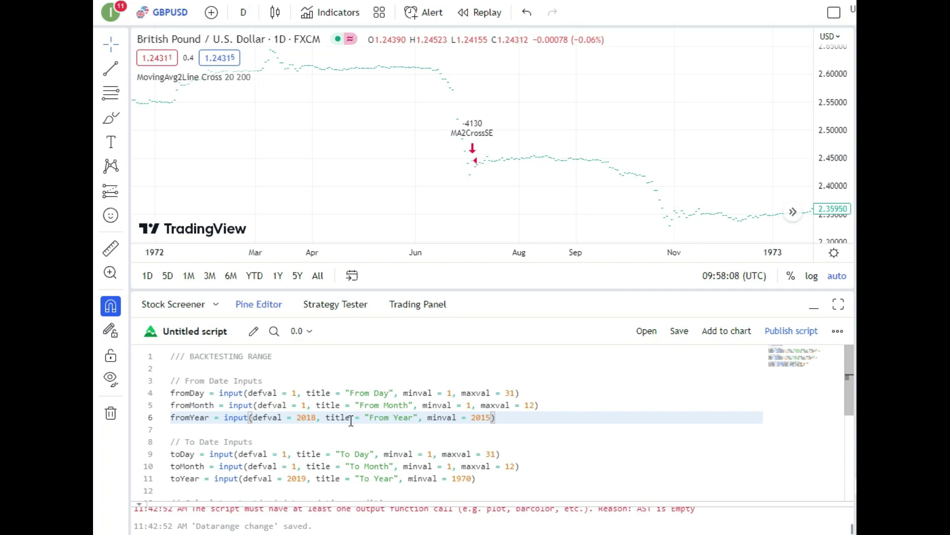
click(329, 305)
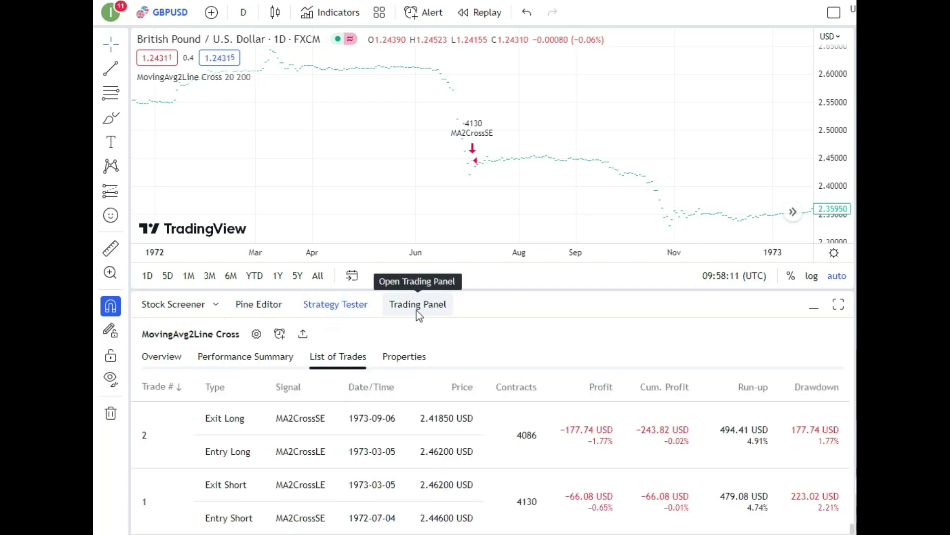
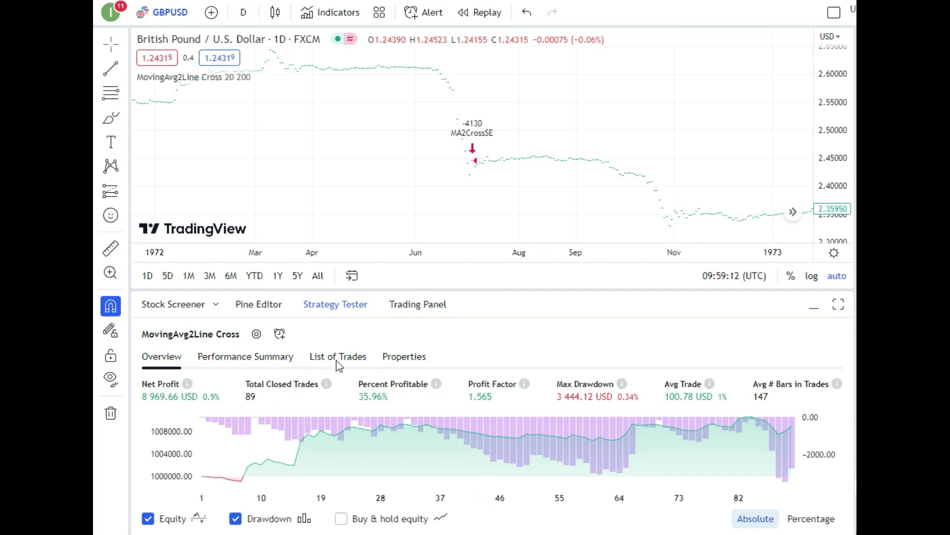
Check the MovingAvg2Line Cross strategy's inputs, then switch the chart symbol to AUDUSD from FXCM
click(257, 334)
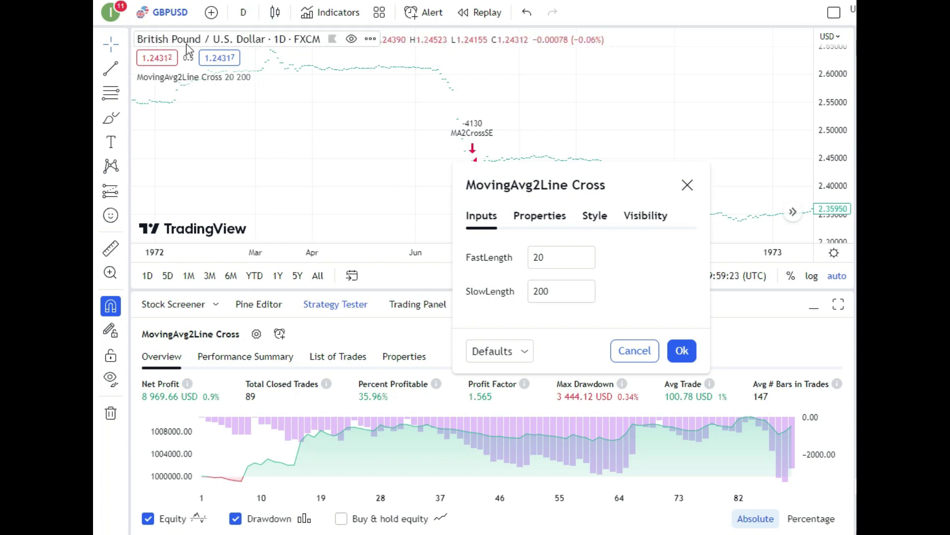
click(683, 352)
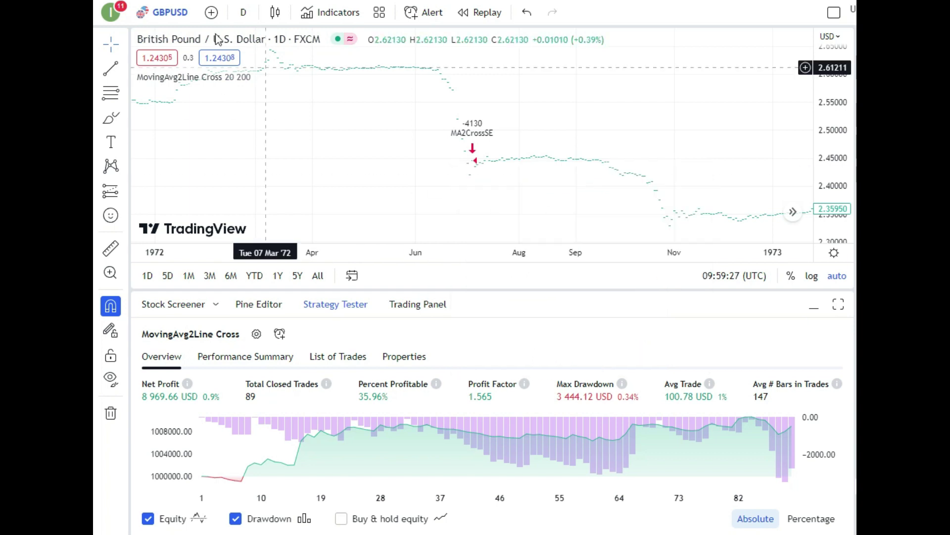
click(174, 14)
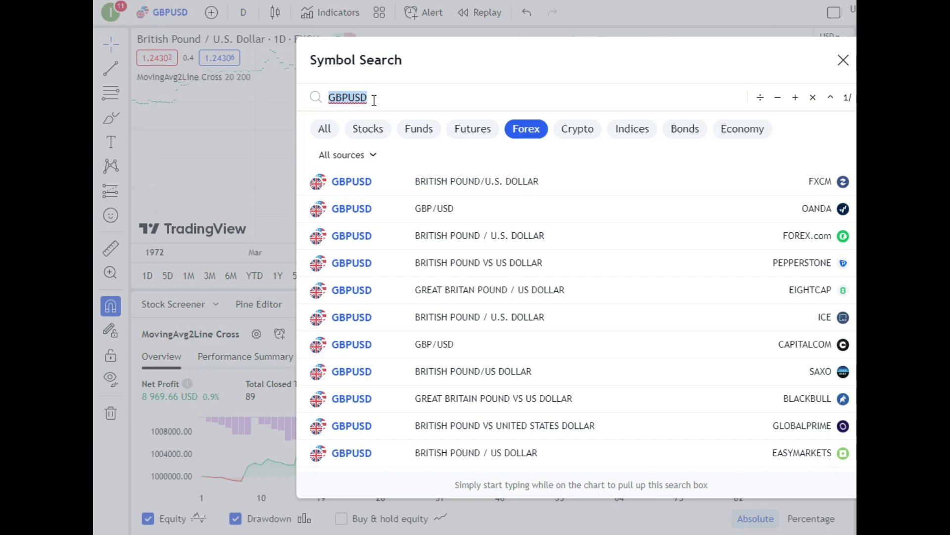
text(AUDU)
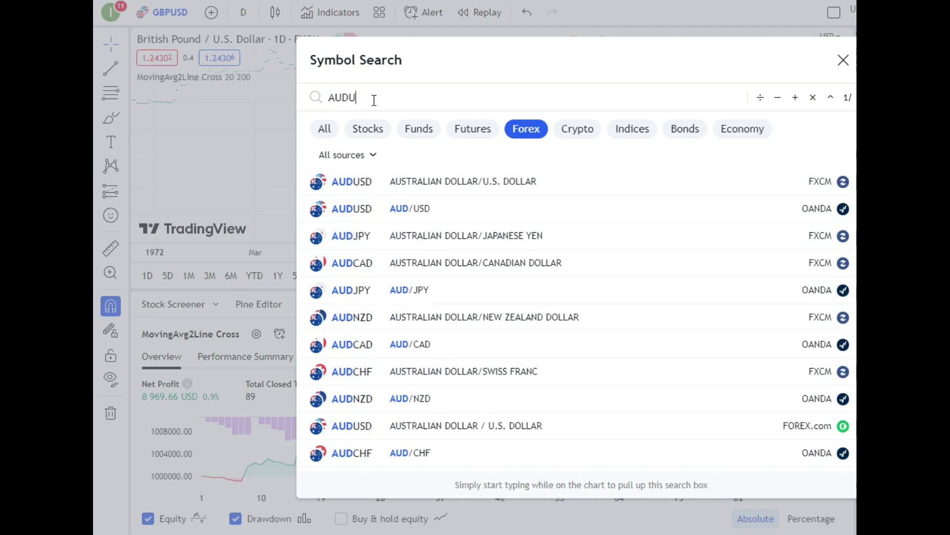
text(SD)
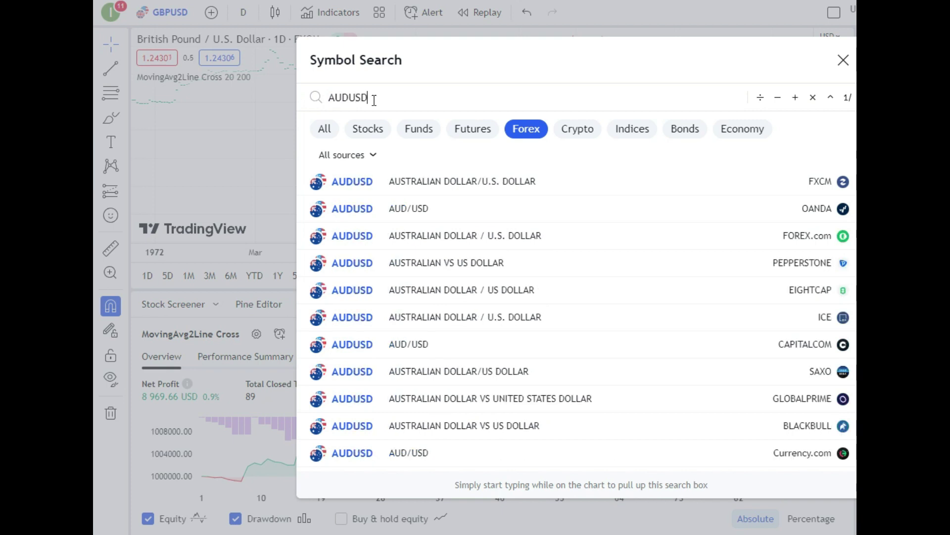
click(457, 179)
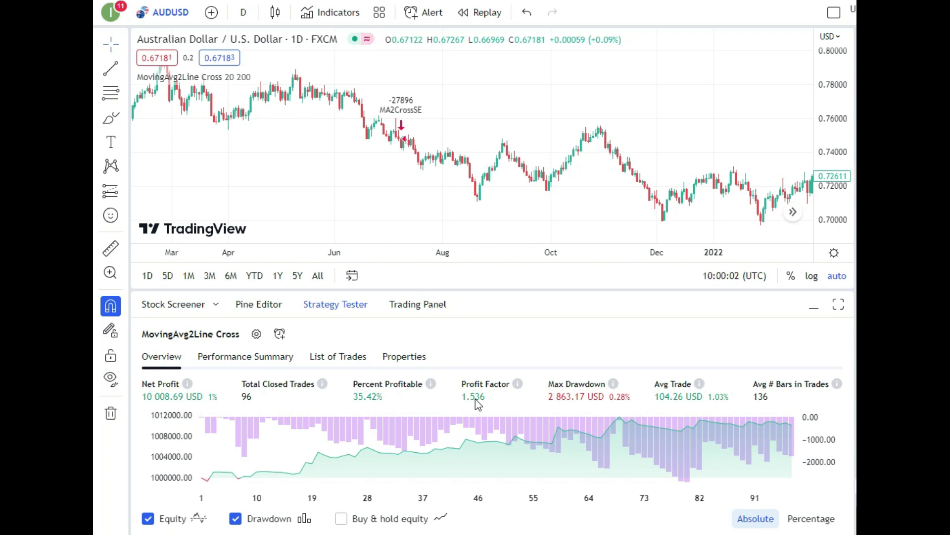
Set the MovingAvg2Line Cross strategy's order size to 10 % of equity and review its performance summary and overview
click(258, 357)
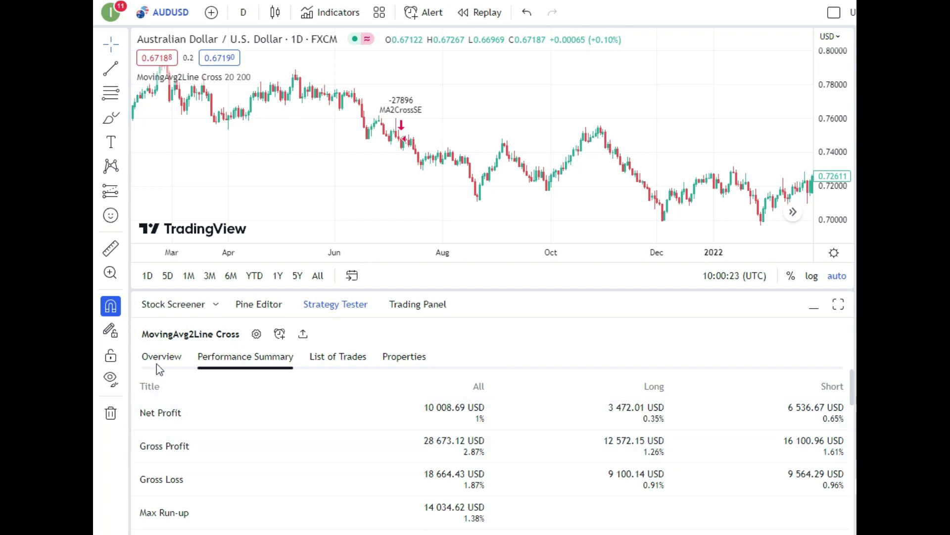
click(257, 334)
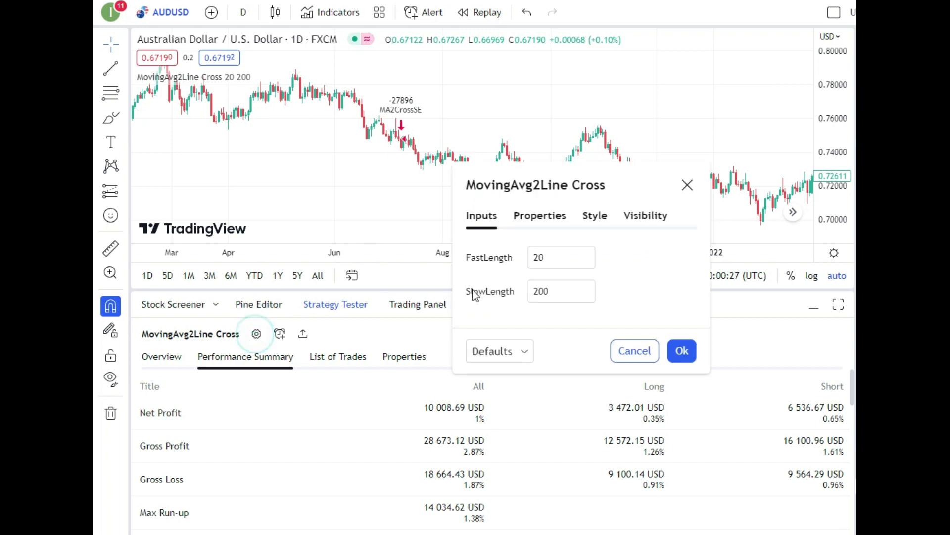
click(533, 218)
click(625, 174)
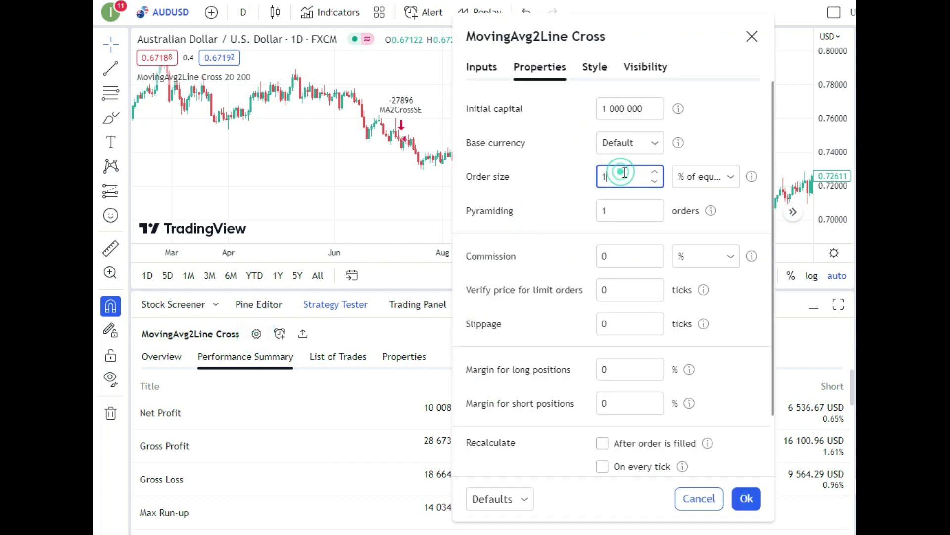
text(0)
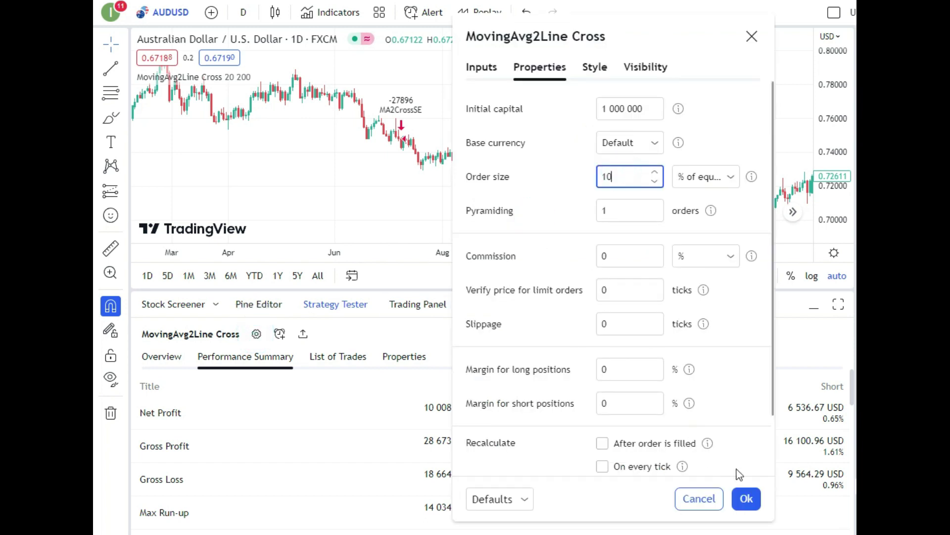
click(746, 497)
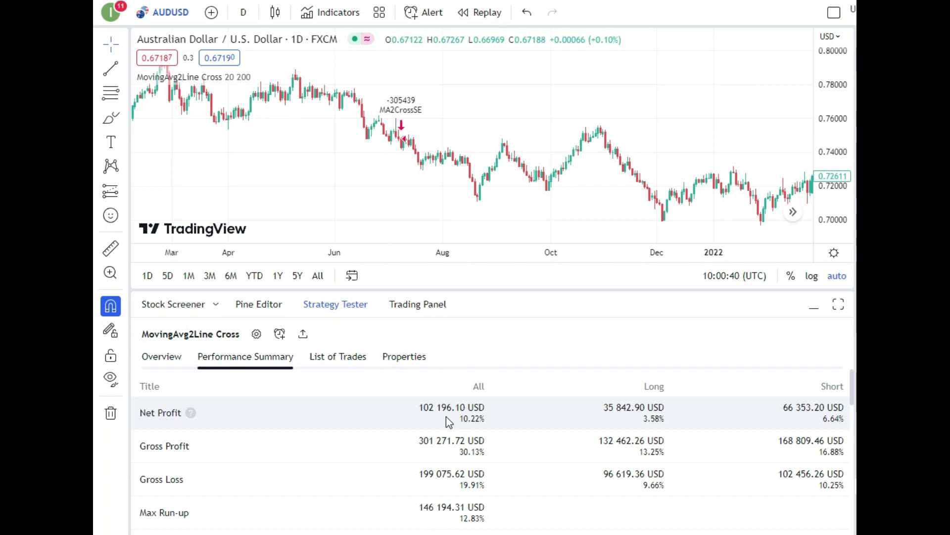
click(161, 356)
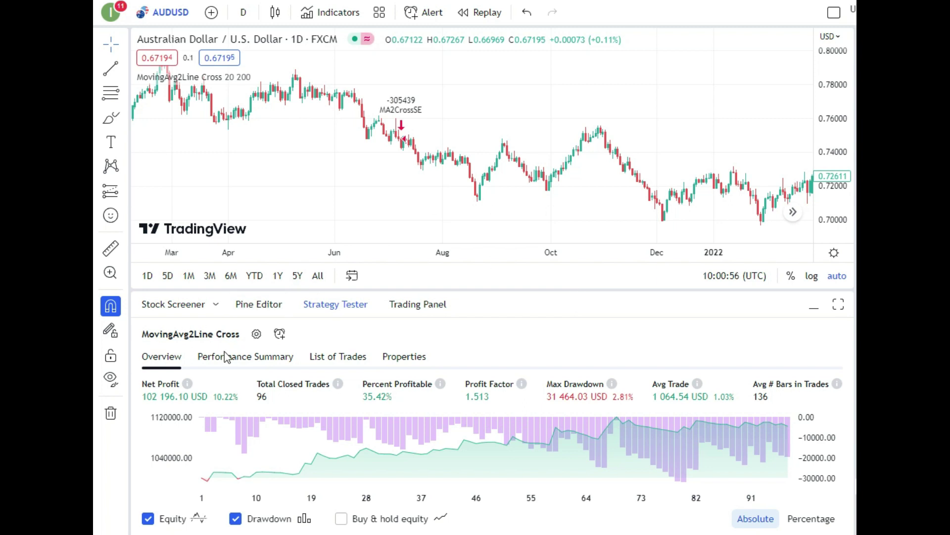
Set the MovingAvg2Line Cross strategy's order size back to 1 % of equity
click(256, 334)
click(591, 176)
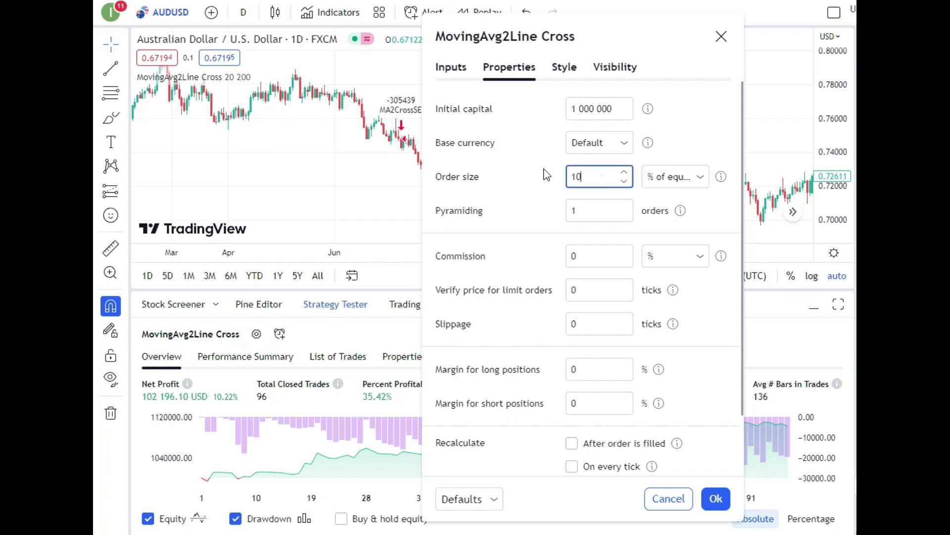
double_click(601, 176)
text(1)
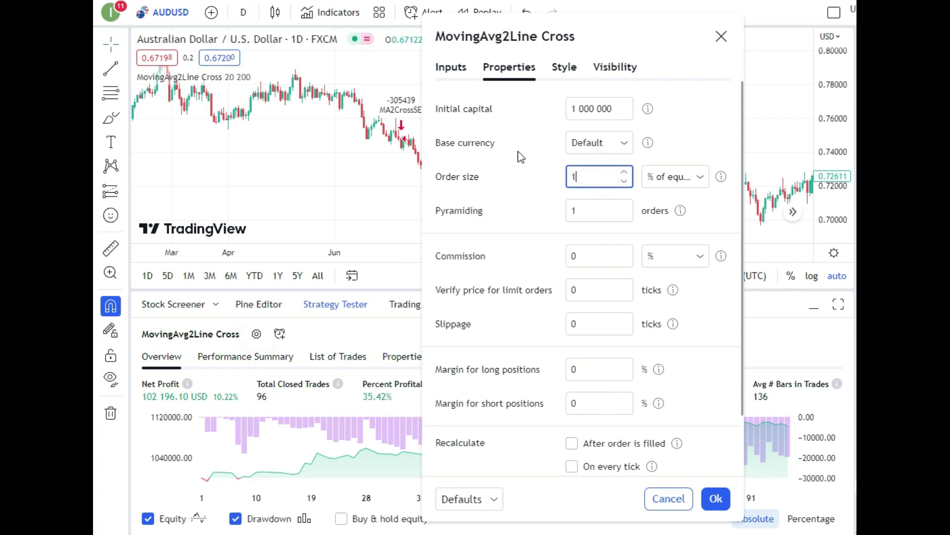
click(717, 501)
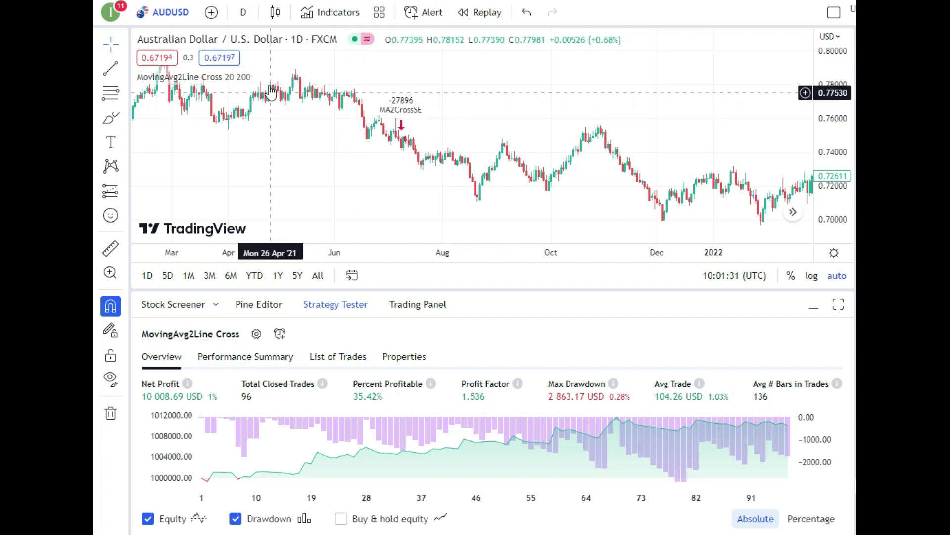
Replace the MovingAvg2Line Cross strategy on the AUDUSD chart with the Bollinger Bands Strategy
mouse_move(255, 79)
click(319, 77)
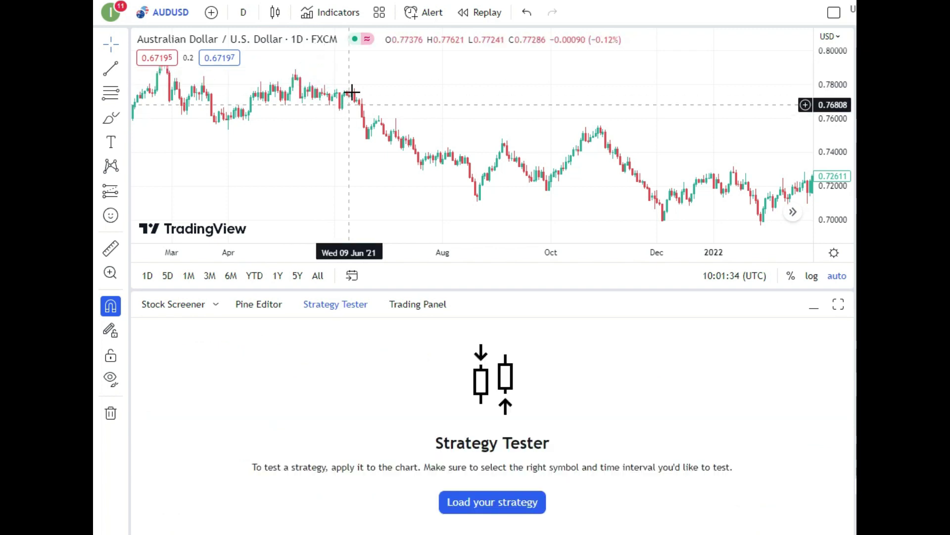
click(329, 13)
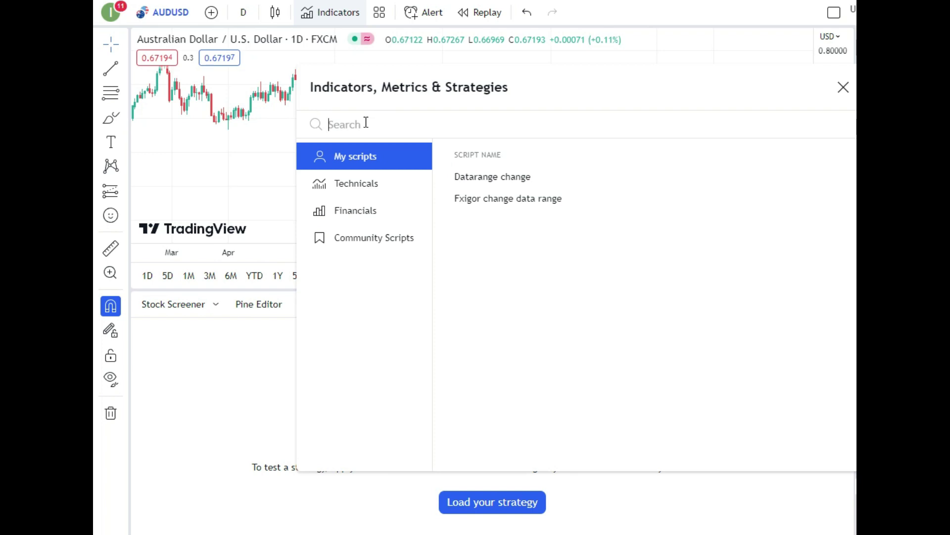
text(band)
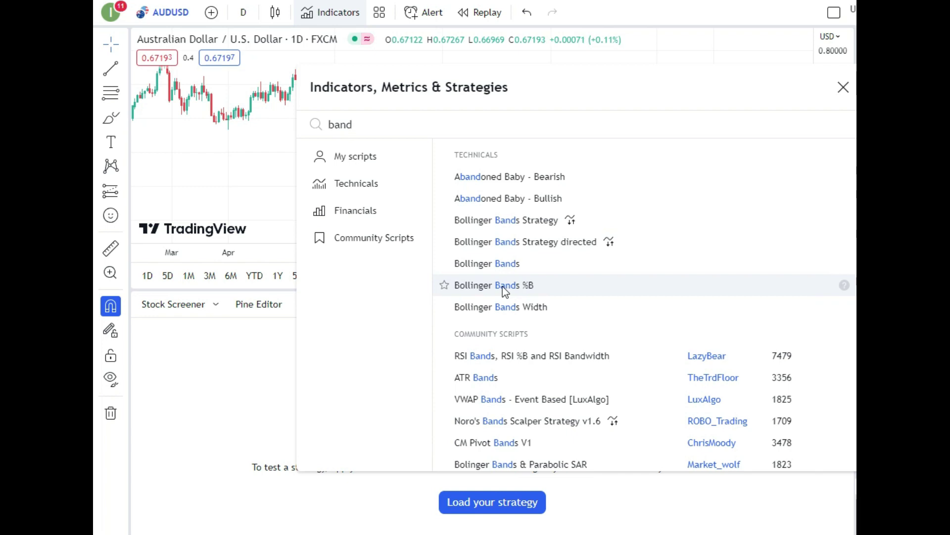
click(520, 225)
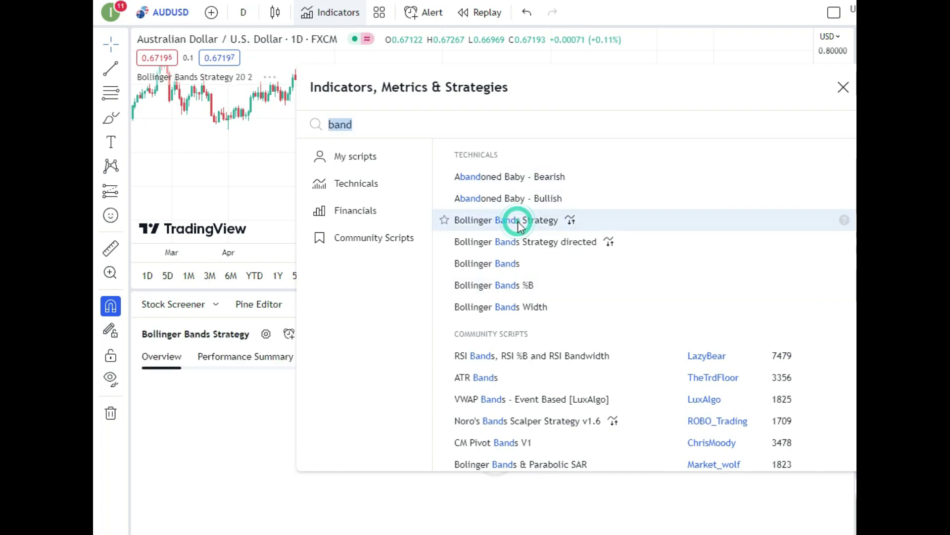
click(843, 87)
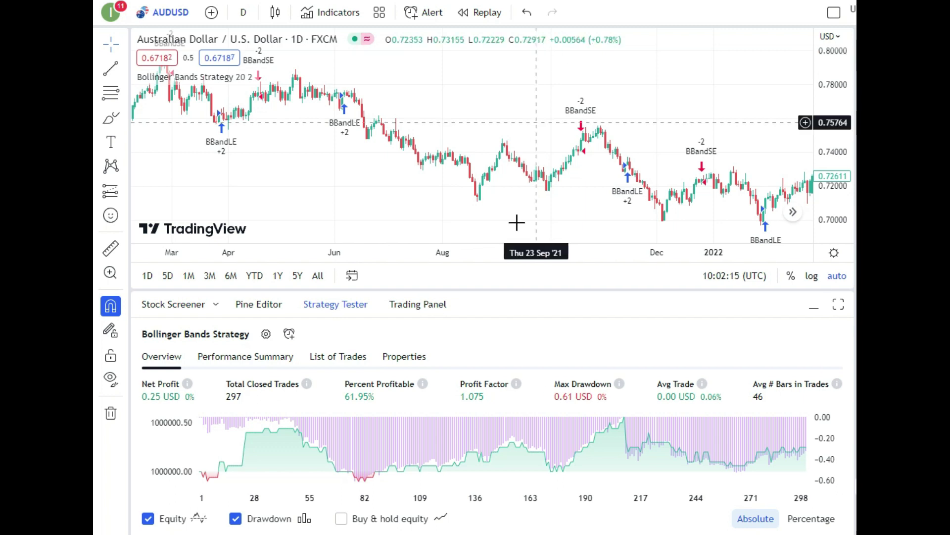
Remove the Bollinger Bands Strategy and add the Relative Strength Index indicator together with the built-in RSI Strategy
mouse_move(263, 82)
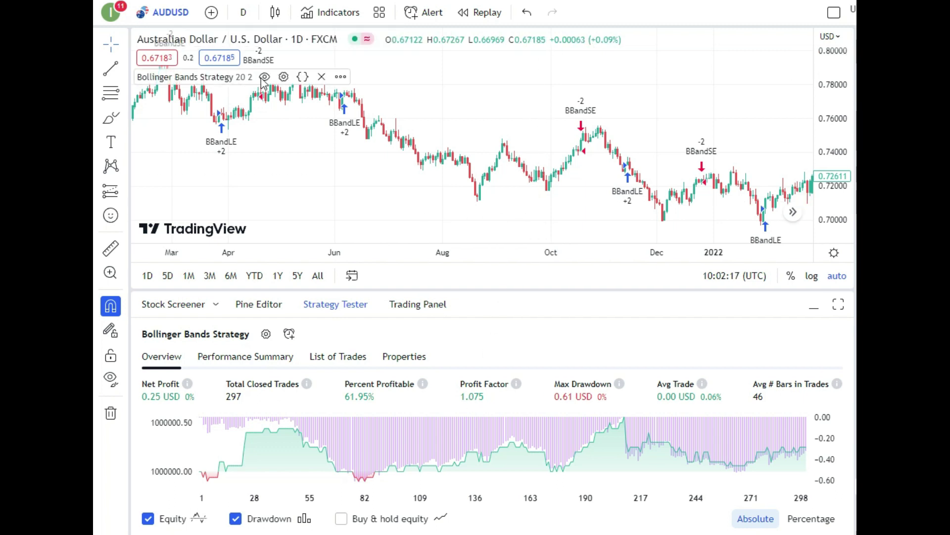
click(322, 76)
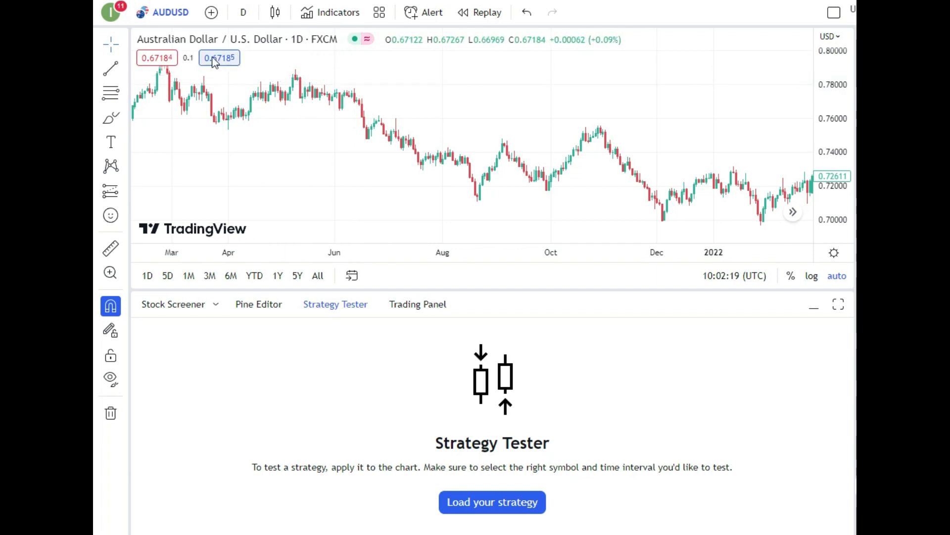
text(rsi)
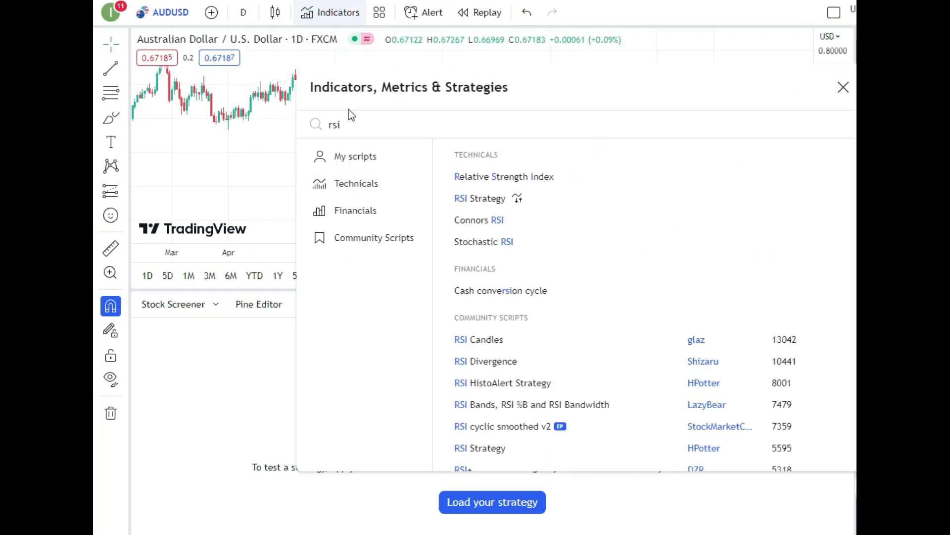
click(486, 178)
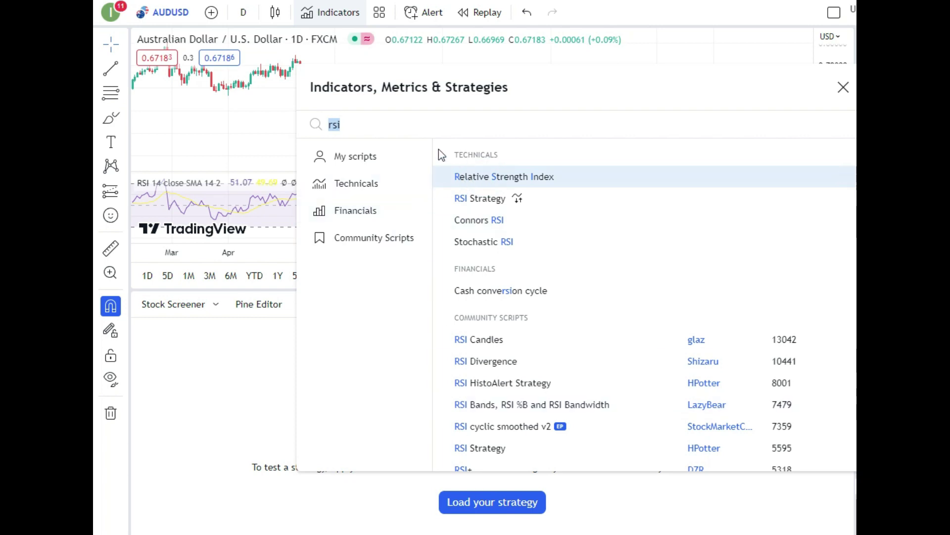
click(369, 124)
click(488, 198)
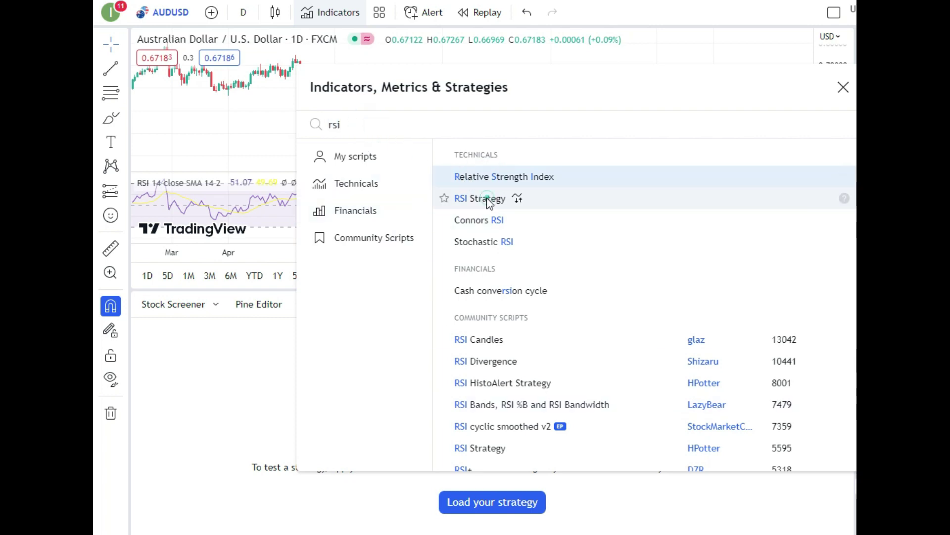
click(844, 88)
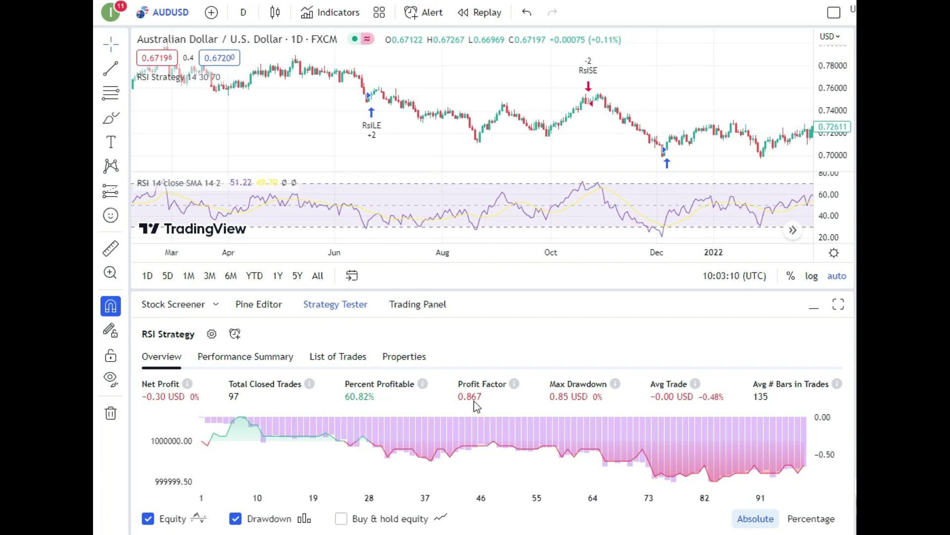
Test the RSI Strategy on the 30 minutes timeframe and switch the chart to 5 minutes
click(232, 14)
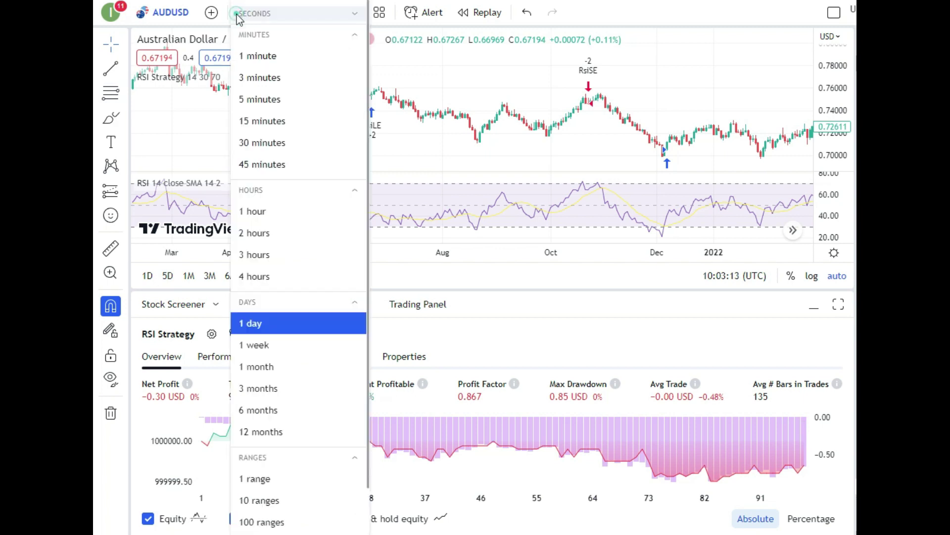
click(291, 147)
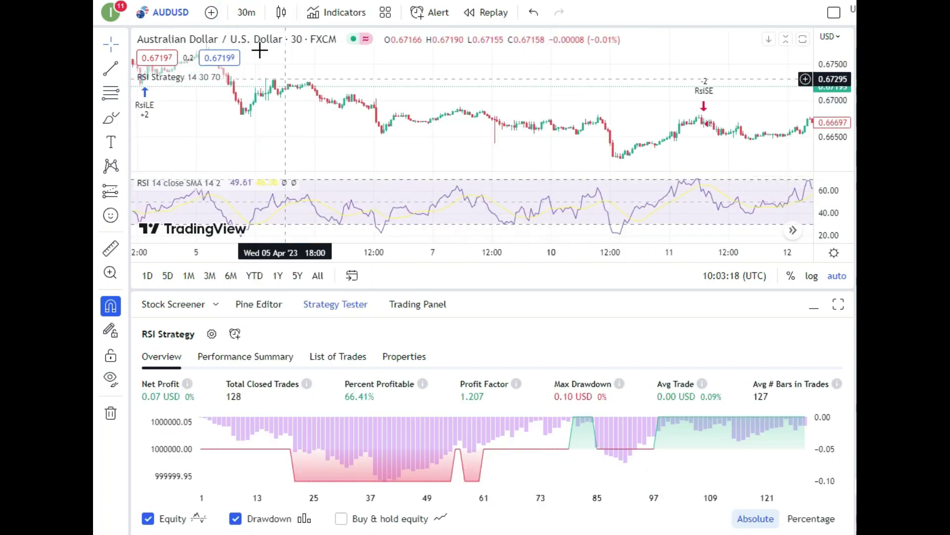
click(245, 12)
click(261, 100)
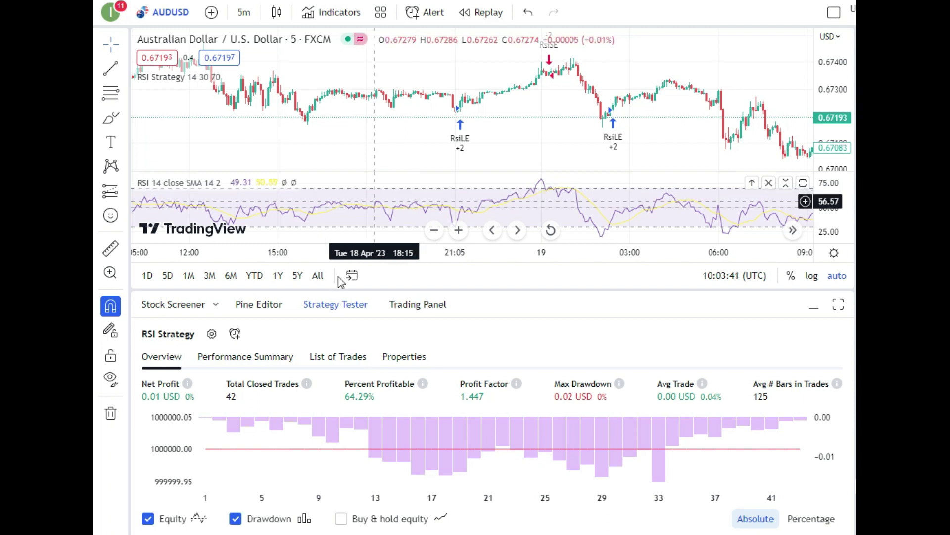
Review the RSI Strategy's list of trades and performance summary, and return to its overview
click(348, 359)
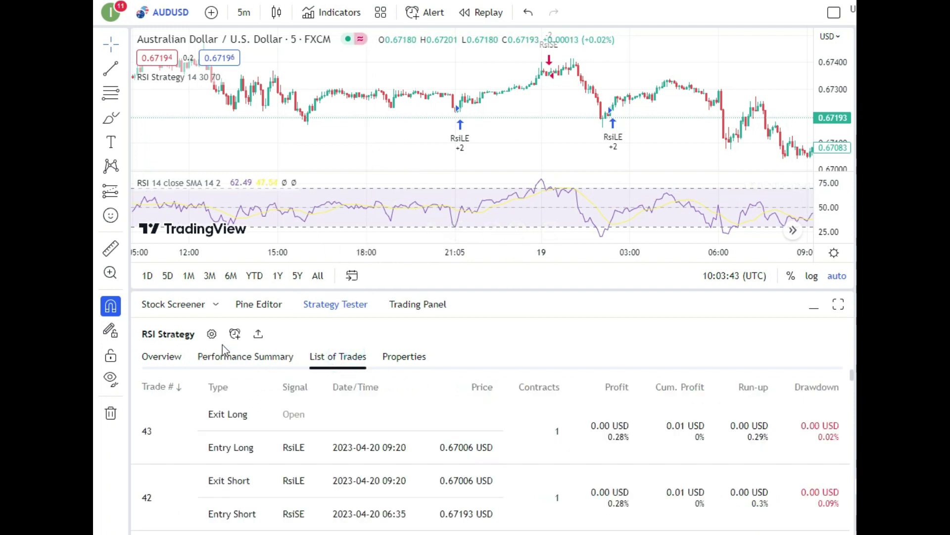
click(243, 356)
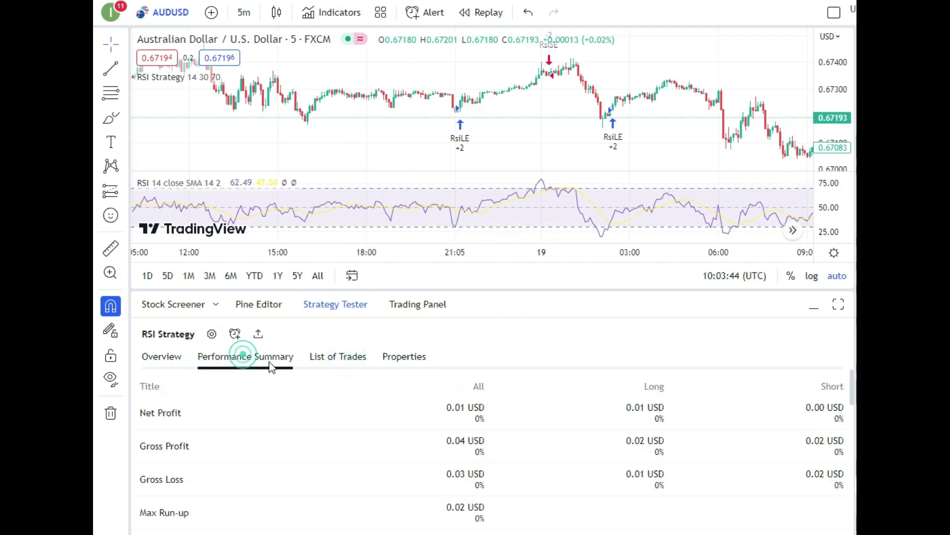
click(159, 357)
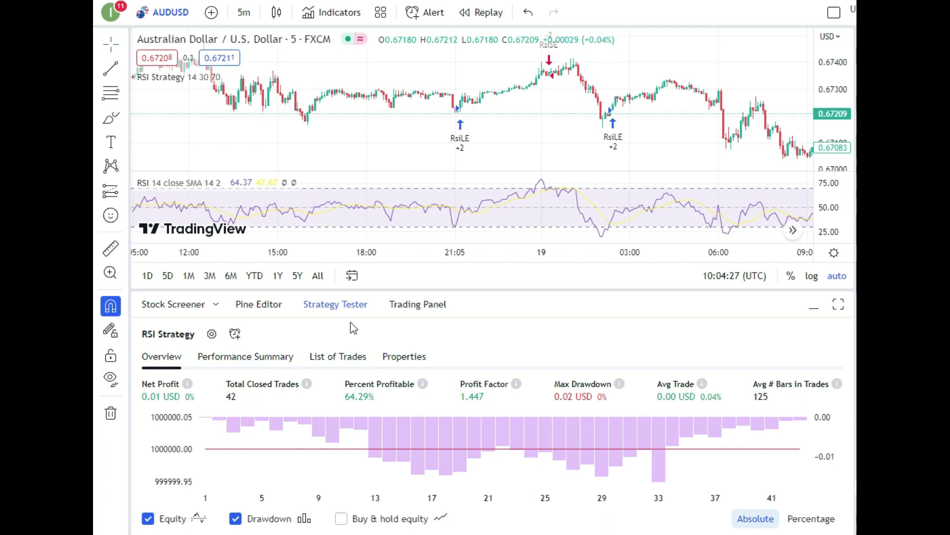
click(327, 13)
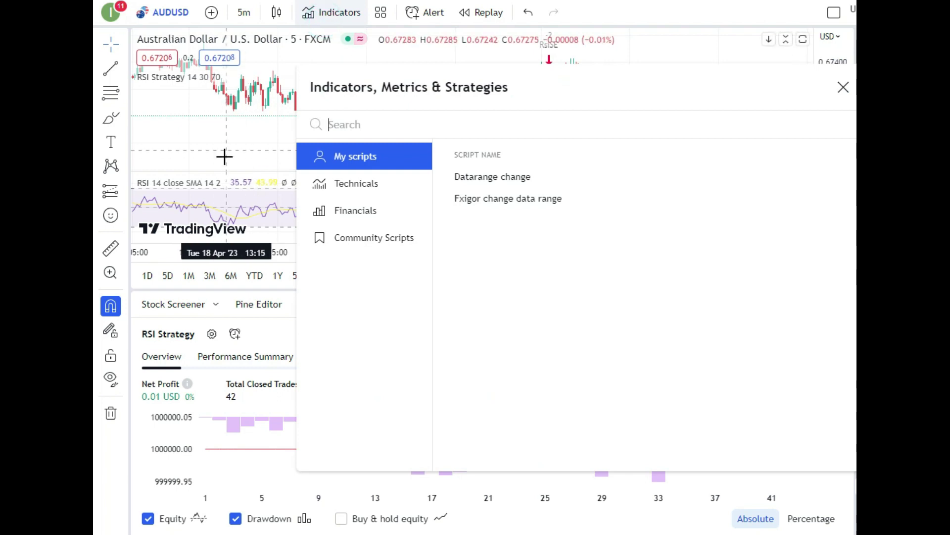
click(212, 132)
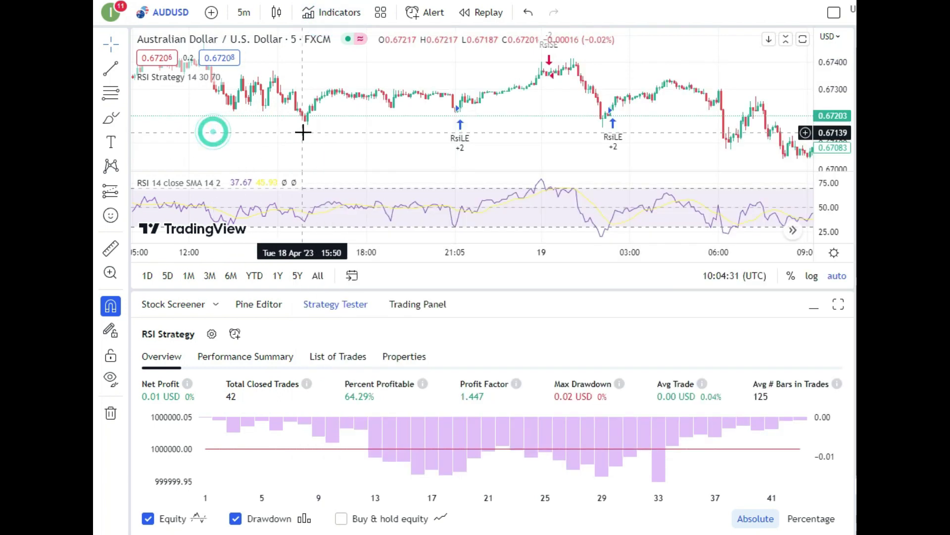
scroll(295, 149, down, 5)
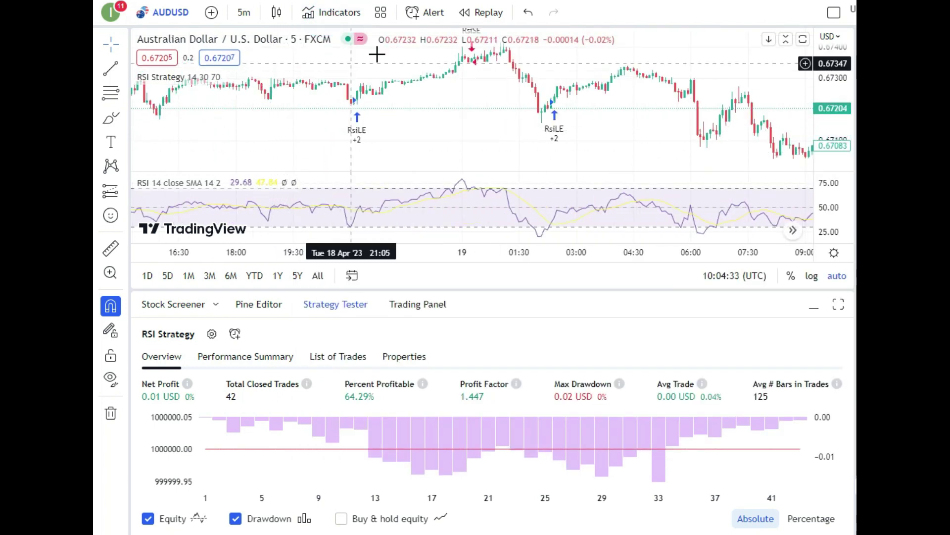
Switch the AUDUSD chart to the 1 day timeframe and add the MovingAvg2Line Cross strategy
click(244, 12)
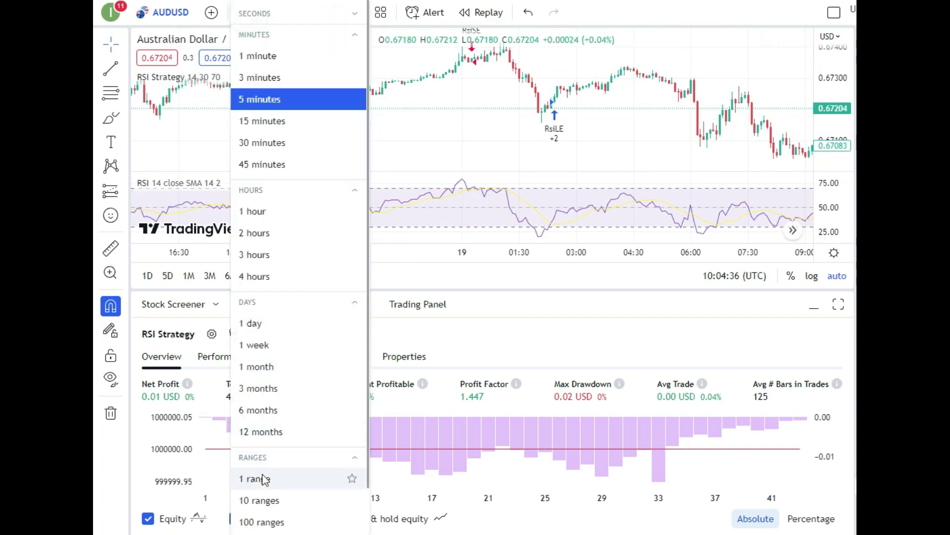
click(255, 324)
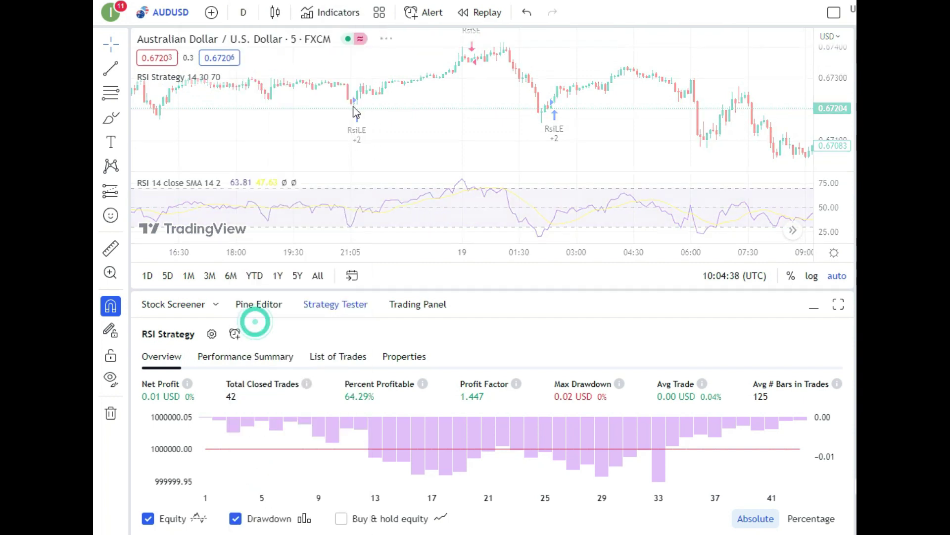
click(346, 15)
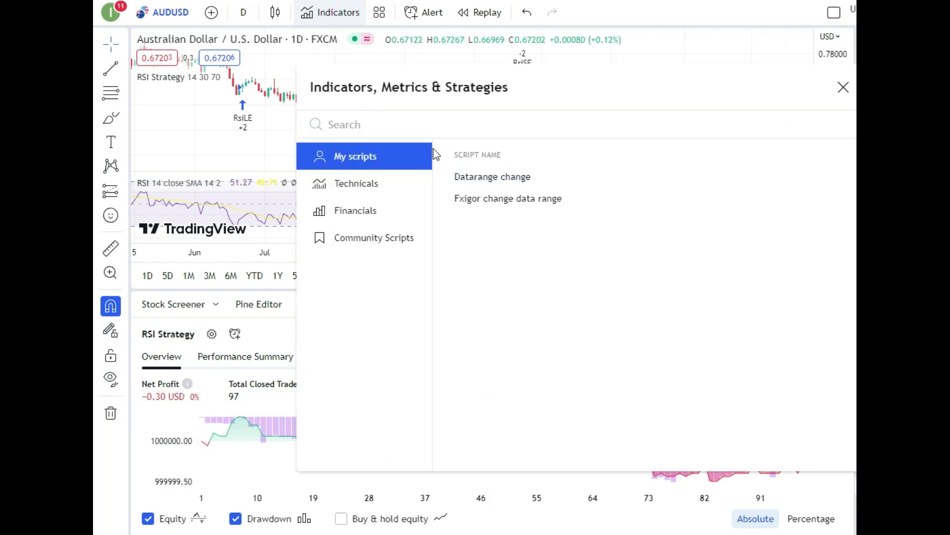
text(cross)
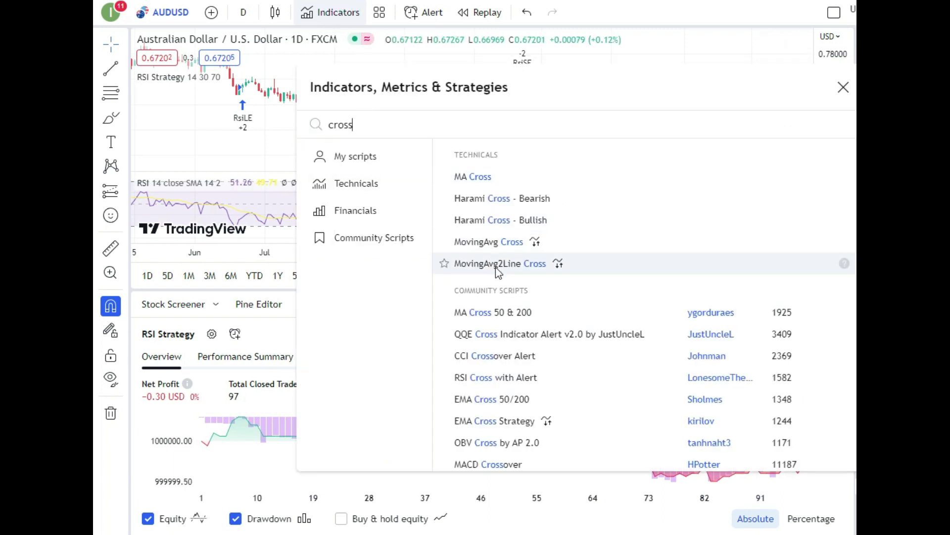
click(506, 268)
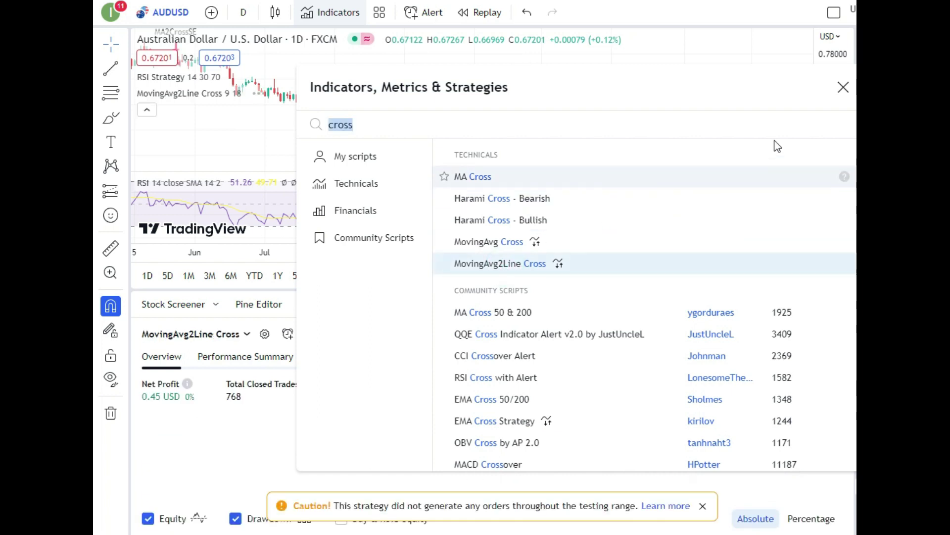
key(Escape)
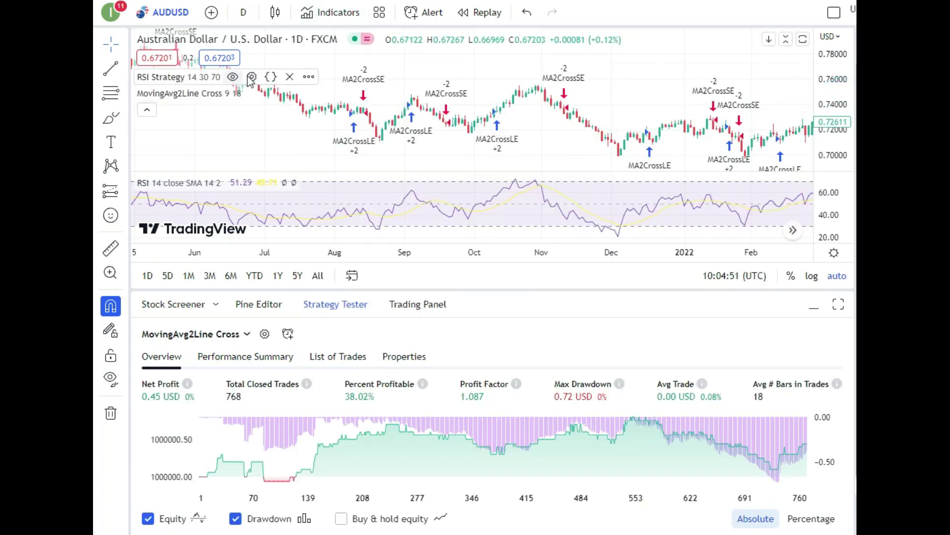
Remove the RSI Strategy and the Relative Strength Index indicator from the AUDUSD chart
click(292, 77)
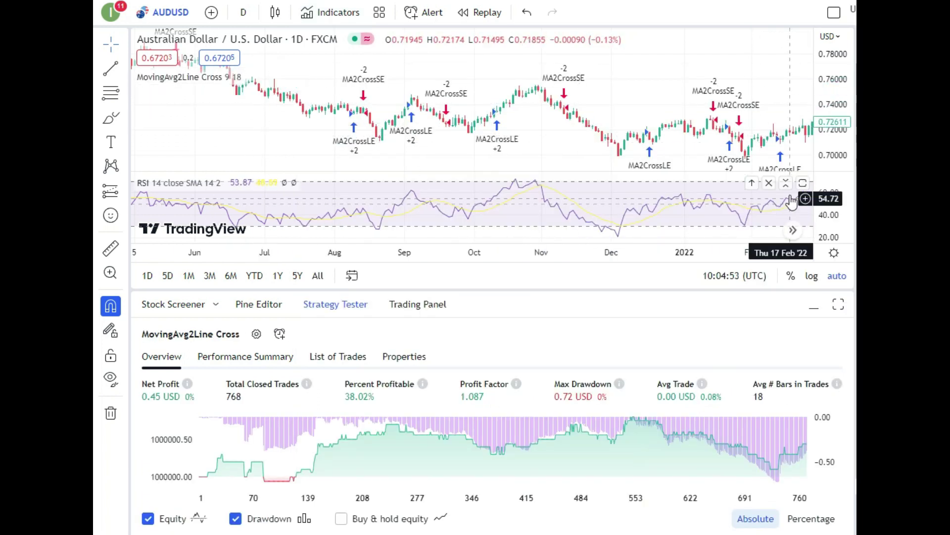
click(769, 183)
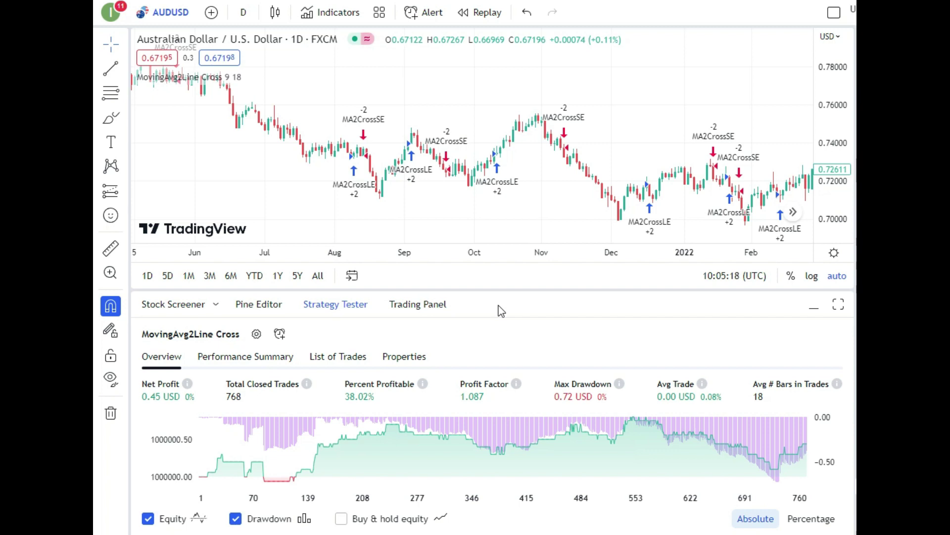
Change the chart symbol to the S&P 500 index, SPX from the SP source, found among the indices
click(169, 14)
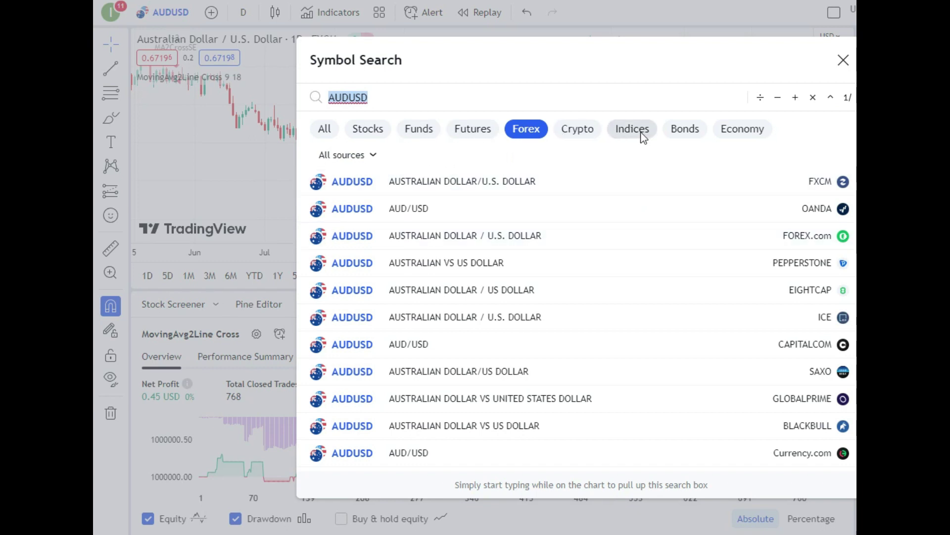
click(379, 134)
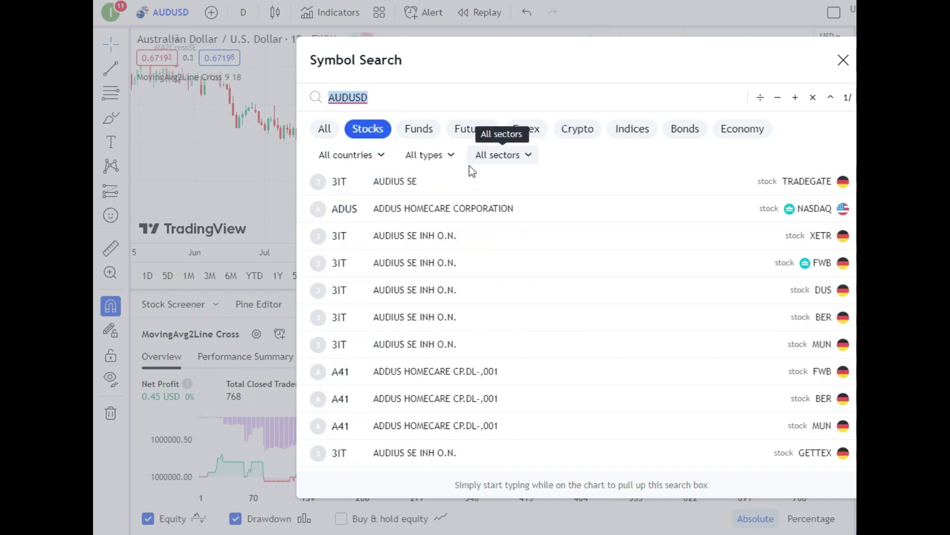
click(619, 132)
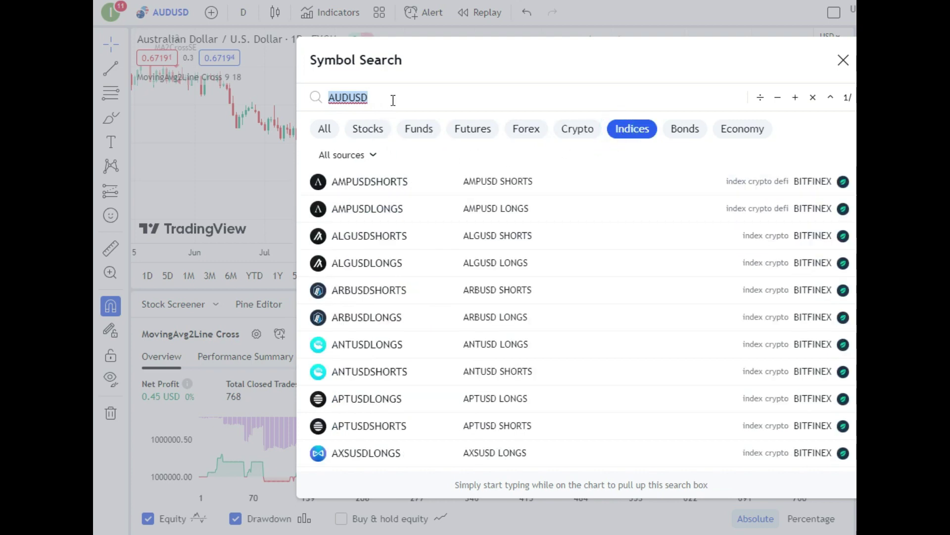
text(S)
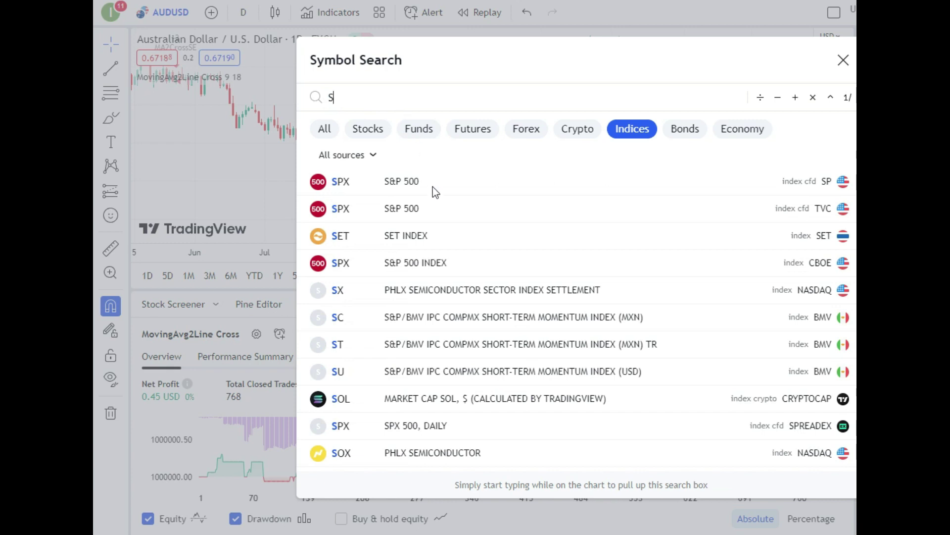
click(499, 178)
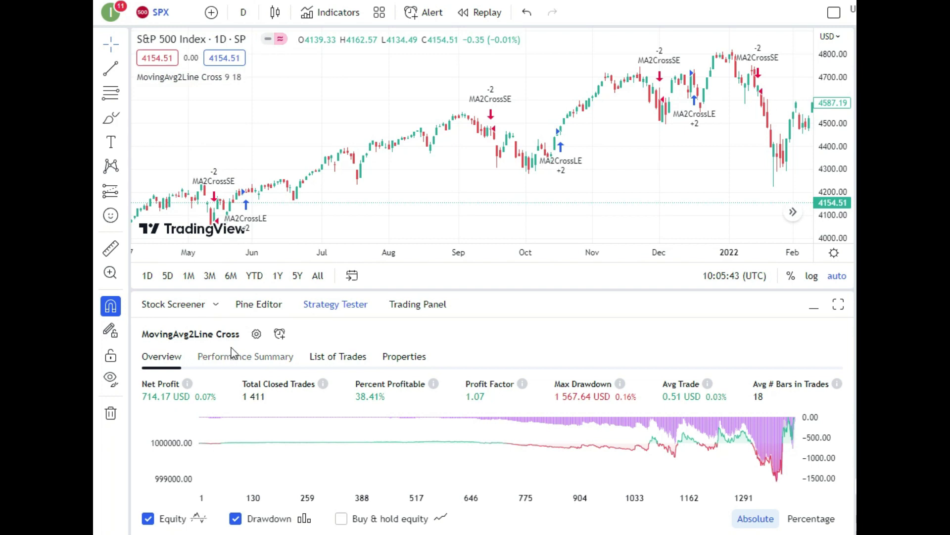
Set the MovingAvg2Line Cross strategy's FastLength to 20 and SlowLength to 200
click(256, 333)
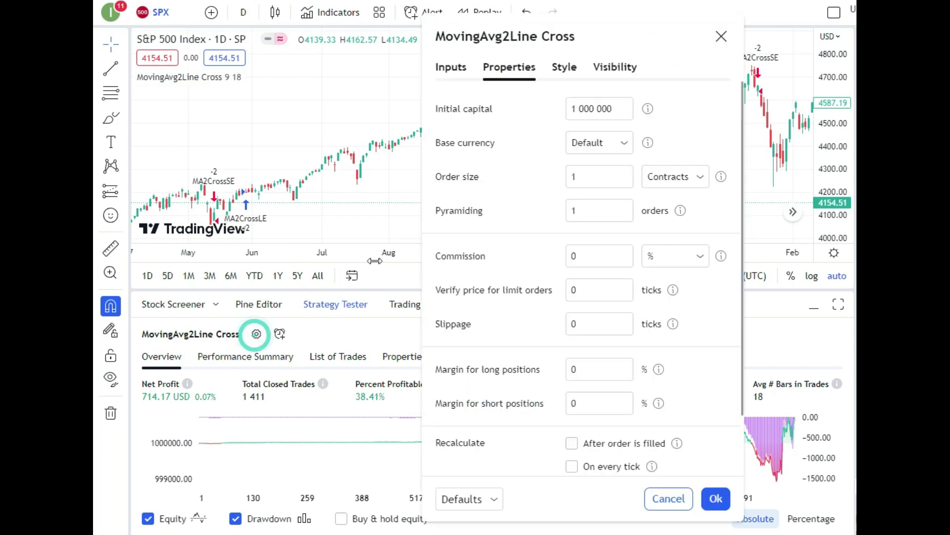
click(451, 68)
double_click(511, 109)
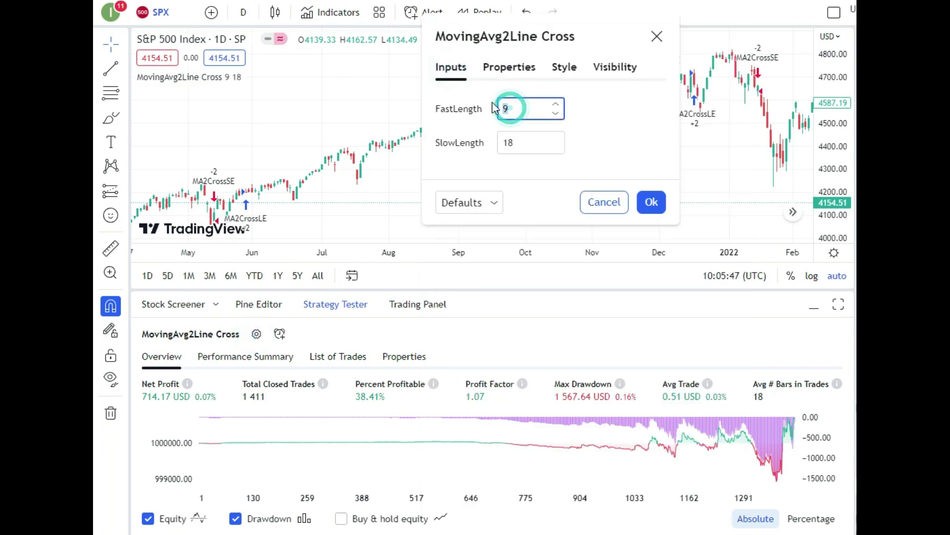
text(20)
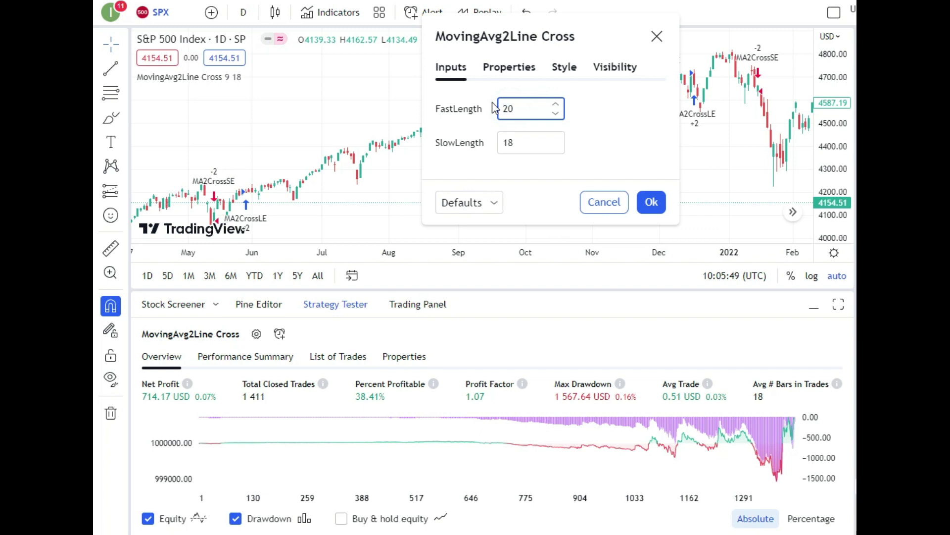
double_click(507, 143)
text(200)
key(Return)
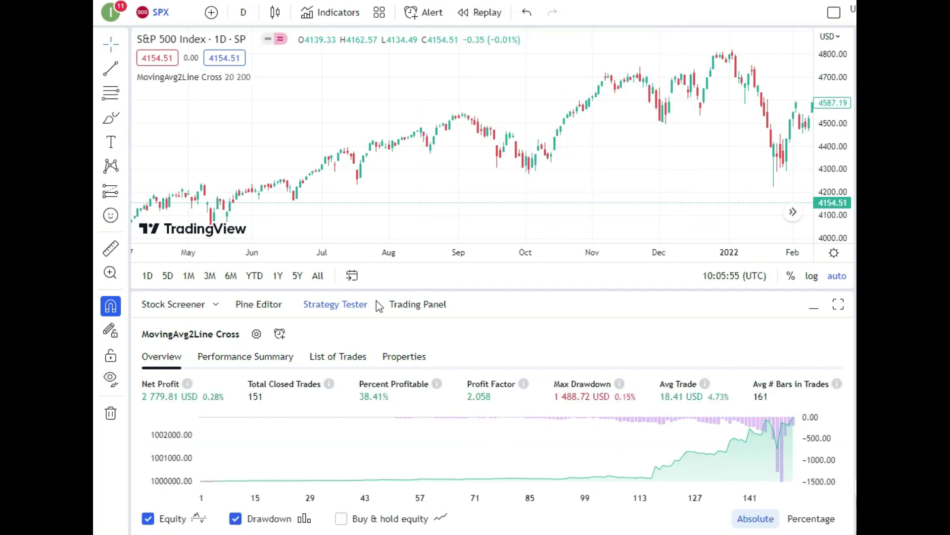